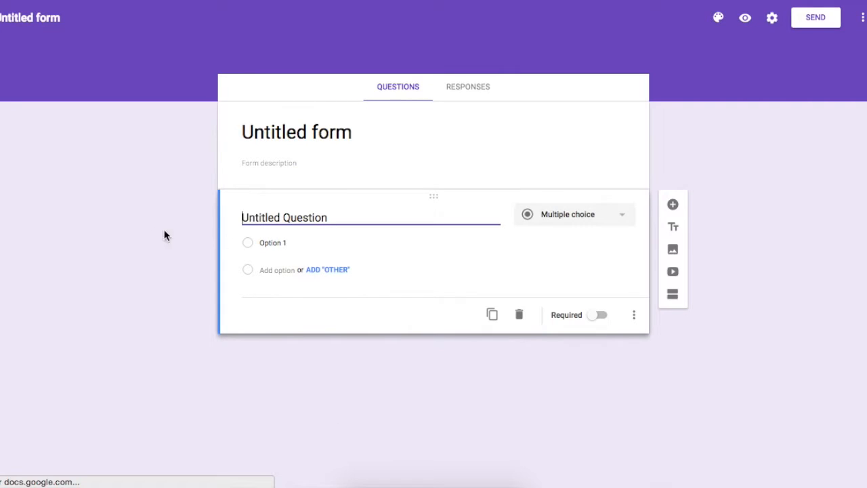
Step: Title the form "Term 2" and enter the description "Your thoughts and feelings about your learning in term 2"
click(345, 133)
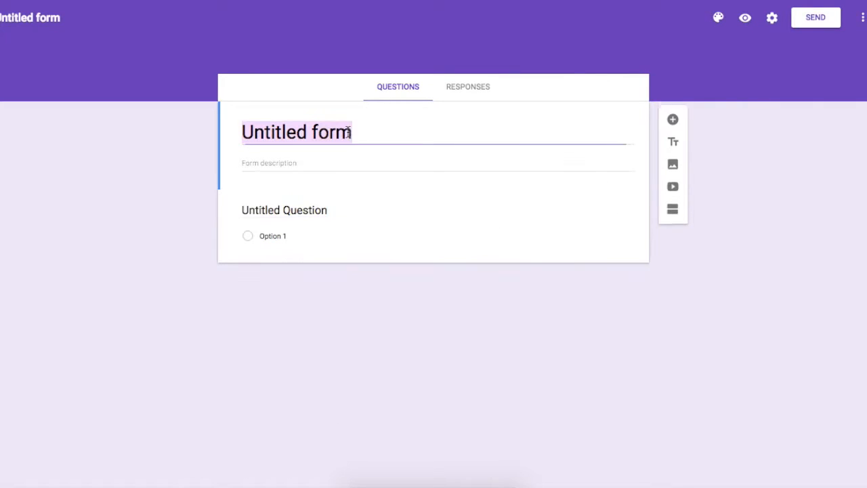
text(Term 2)
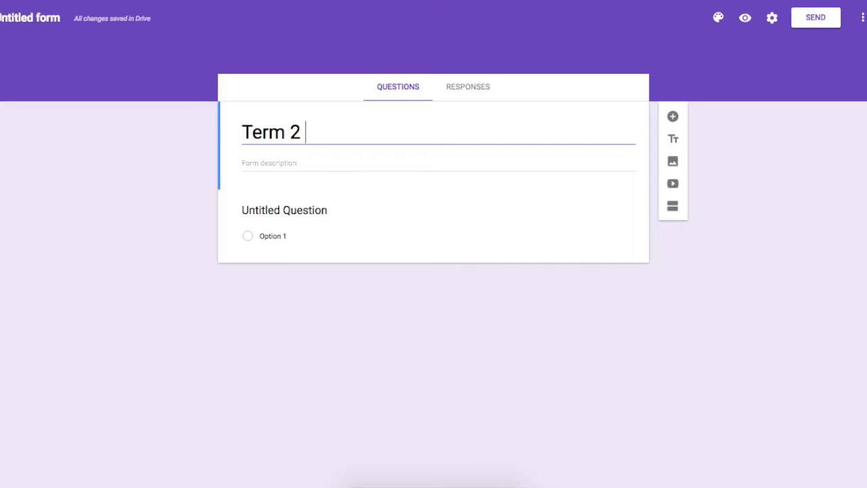
click(321, 168)
text(Your thoughts and feelings)
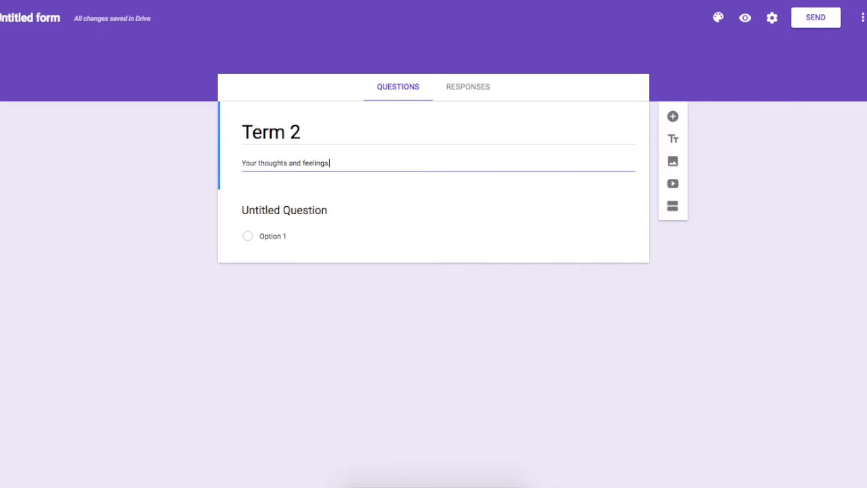
text( about tour learning in term 2)
click(158, 182)
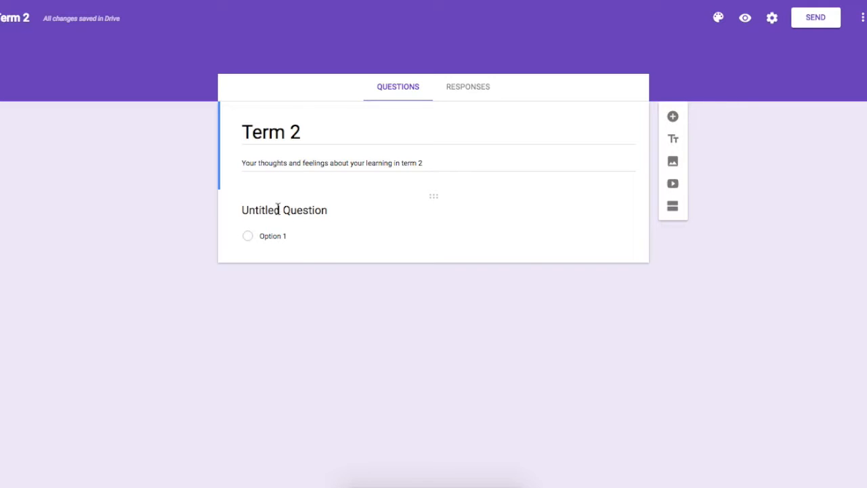
Step: Word the first question to ask for one thing the teacher was good at this term, as a short answer
click(315, 207)
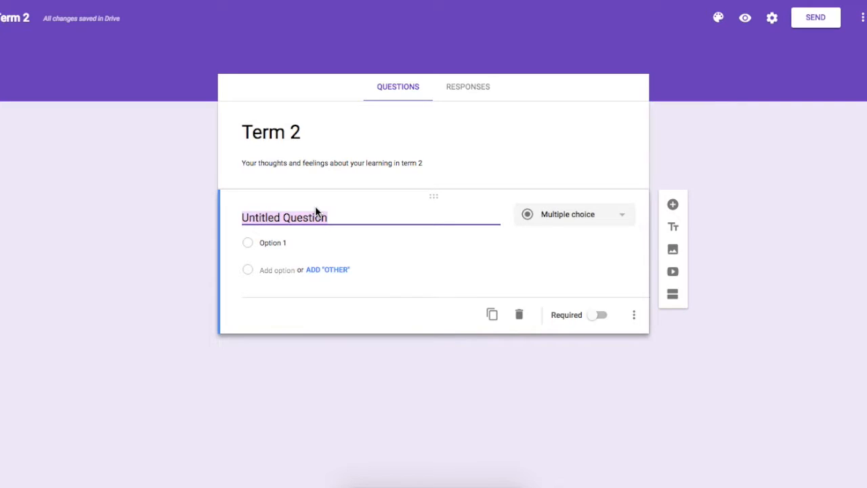
text(What was one thing mis)
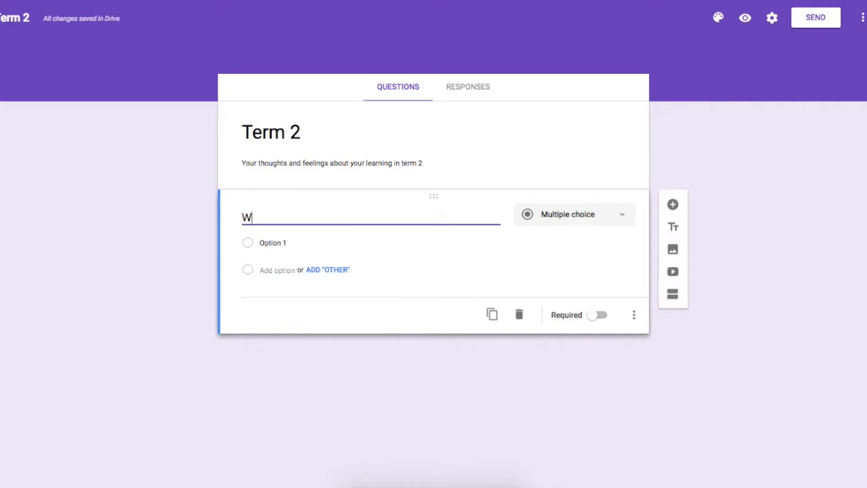
key(BackSpace)
key(BackSpace)
key(BackSpace)
text(Miss Ashley did wel)
key(BackSpace)
key(BackSpace)
key(BackSpace)
key(BackSpace)
key(BackSpace)
key(BackSpace)
key(BackSpace)
text(was good at this term?)
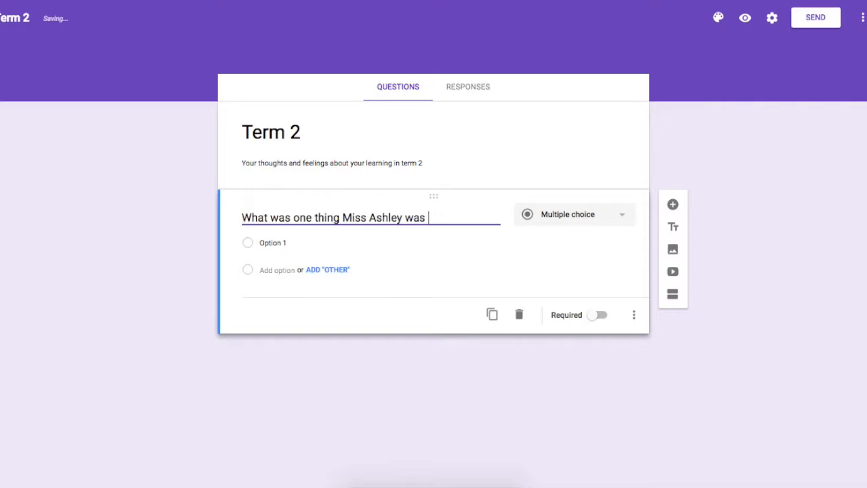
click(555, 229)
click(558, 158)
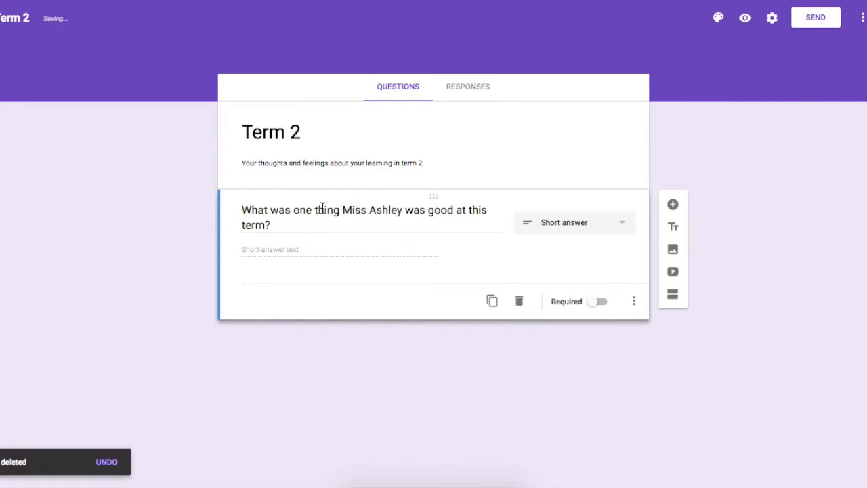
Step: Try the paragraph, multiple choice, checkboxes and drop-down answer types on the first question
click(621, 227)
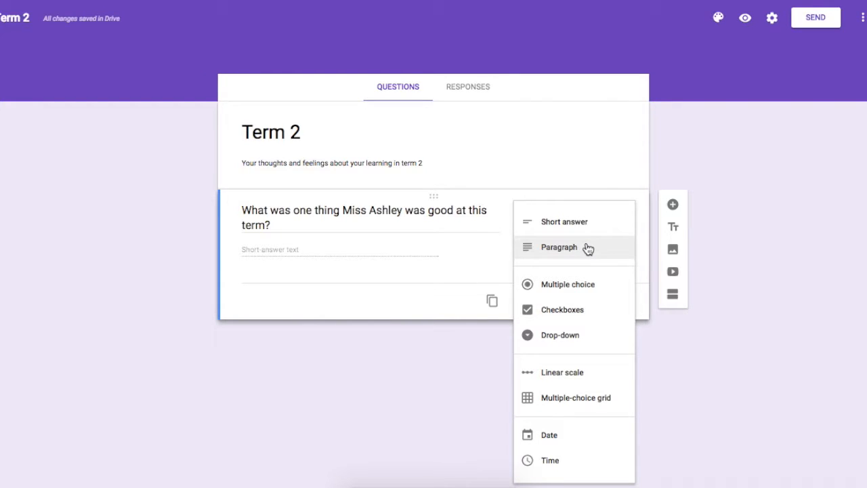
click(577, 249)
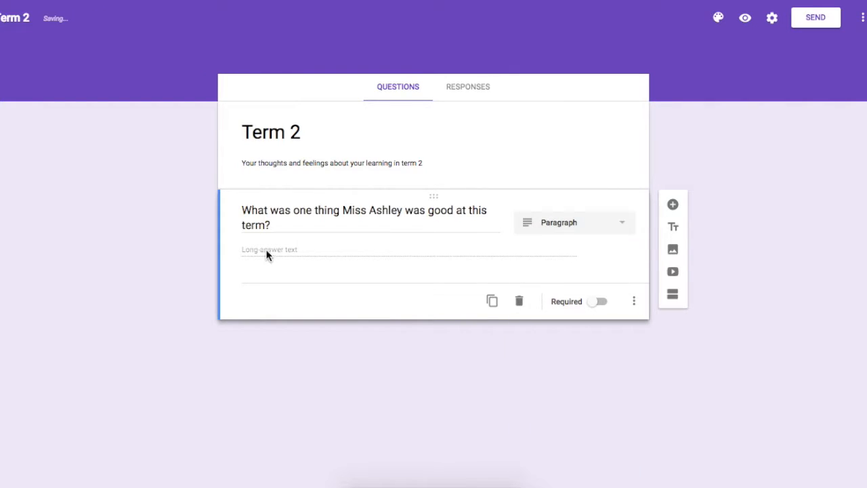
click(585, 226)
click(576, 267)
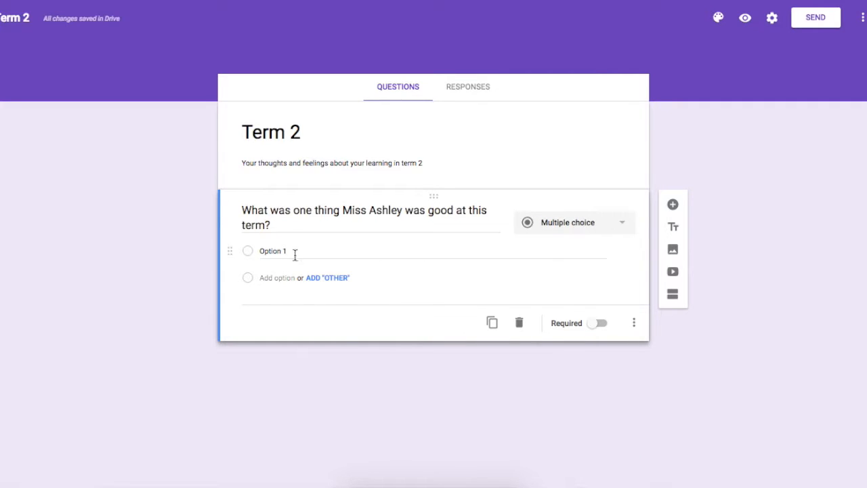
click(598, 223)
click(568, 249)
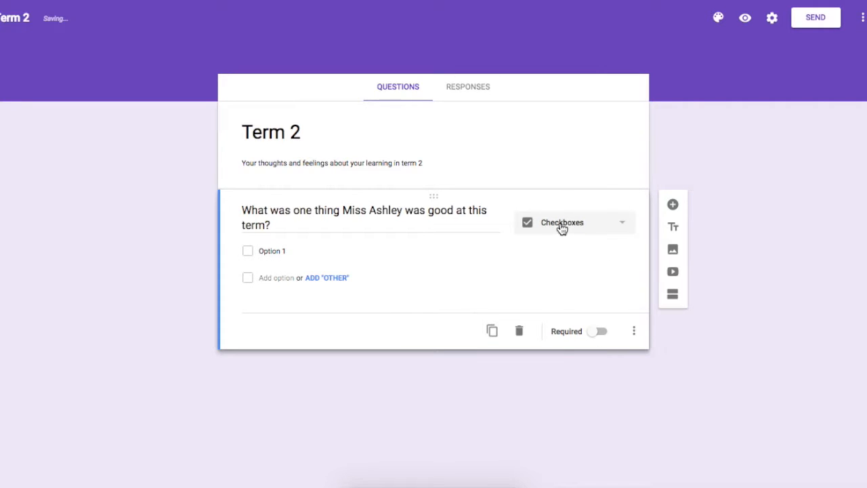
click(562, 226)
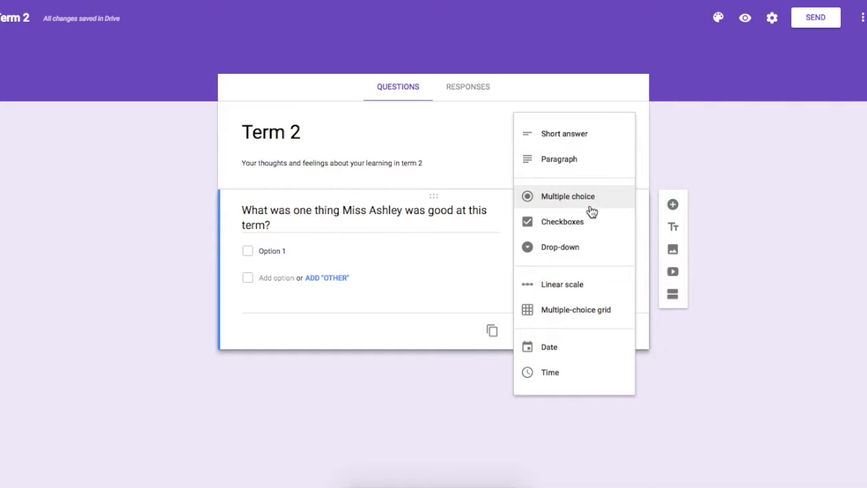
click(590, 248)
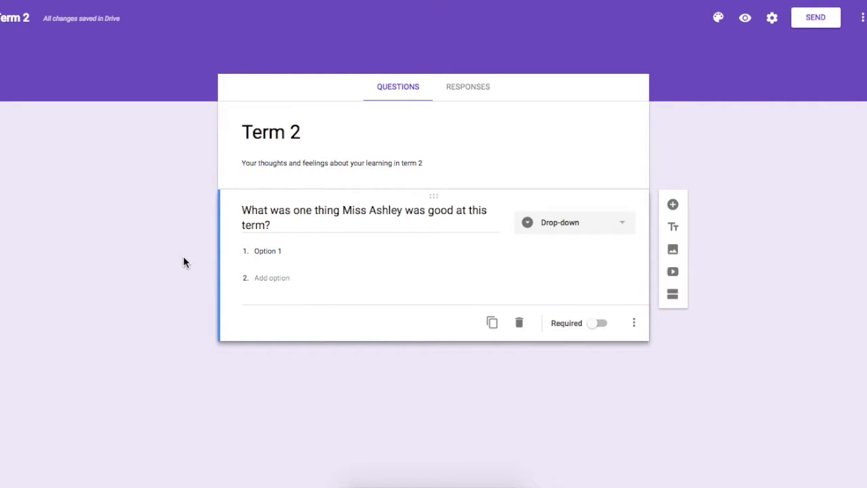
Step: Try a linear scale from 1 to 10 on the question, labelled "I am not good at this" and "I am great at this"
click(591, 229)
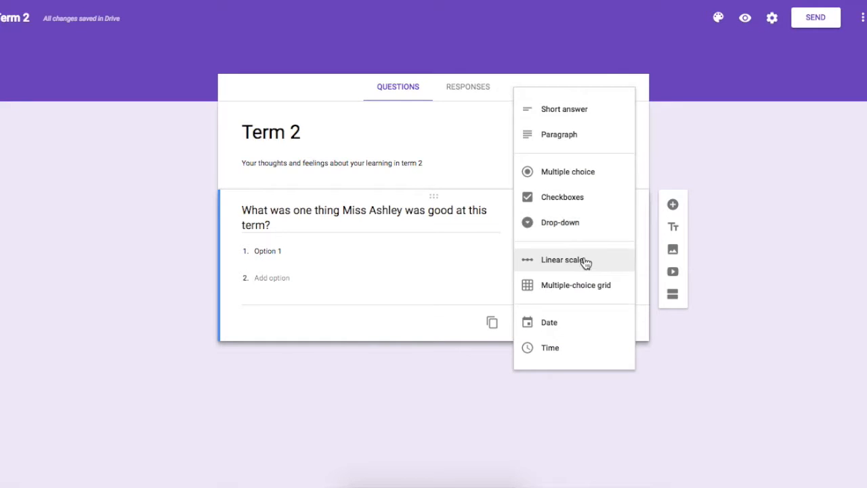
click(580, 261)
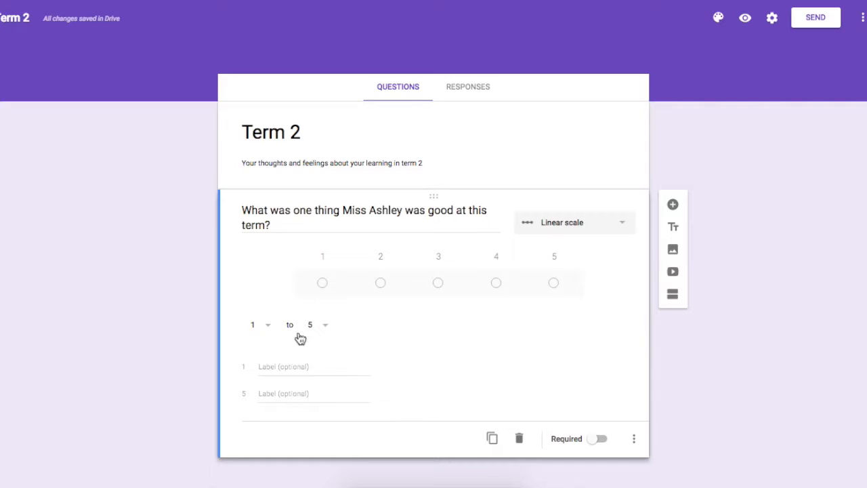
click(293, 369)
text(I am not good)
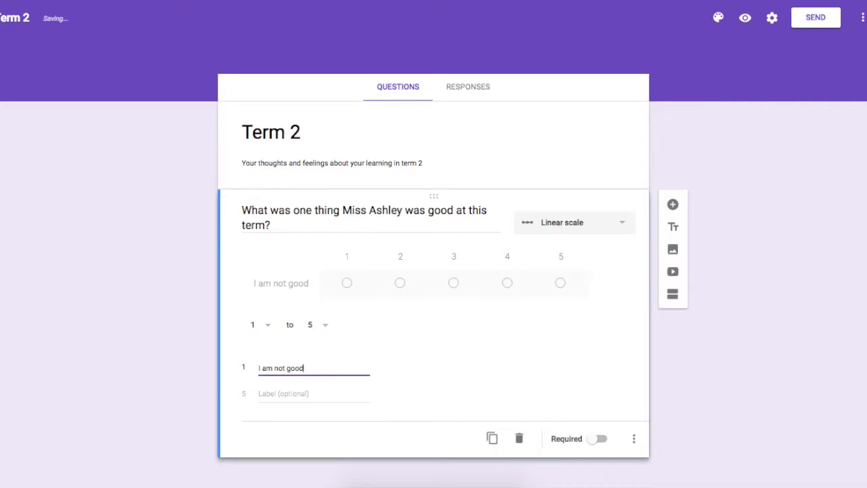
click(297, 394)
text(I am great at this)
click(238, 385)
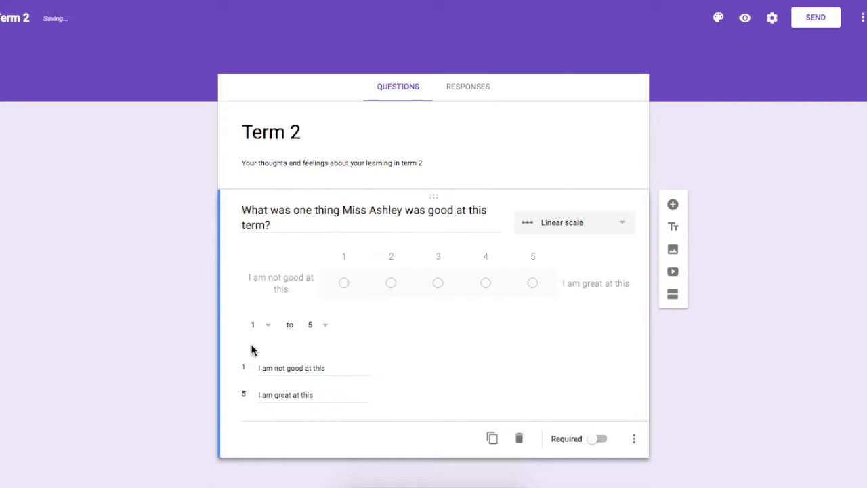
click(328, 324)
click(327, 459)
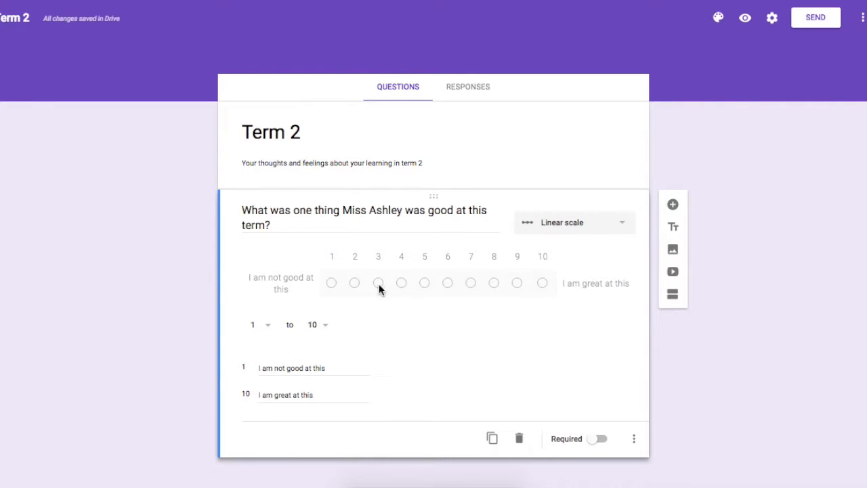
Step: Set the first question's answer type back to short answer
click(576, 229)
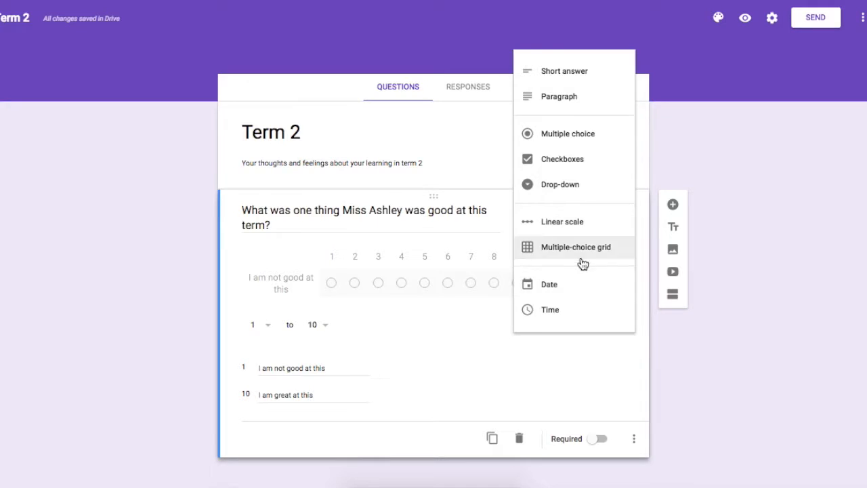
click(580, 352)
click(584, 222)
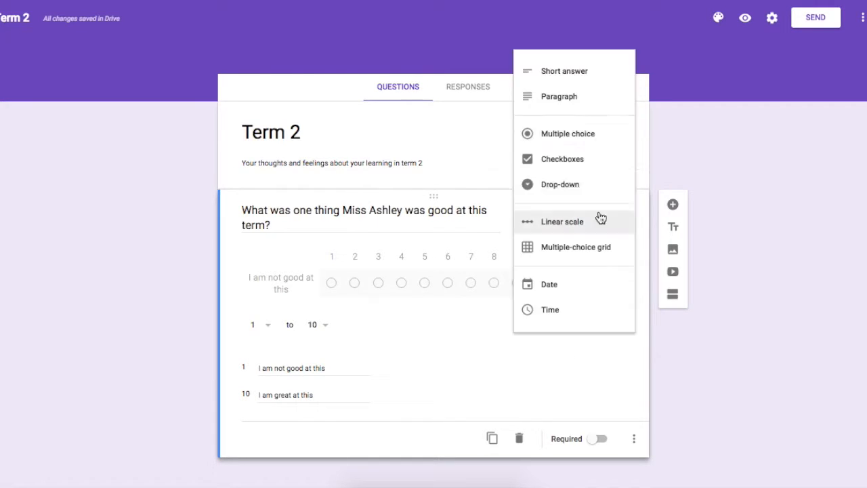
click(557, 70)
Step: Duplicate the question and reword the copy to ask for one thing the teacher could be better at next term
click(493, 300)
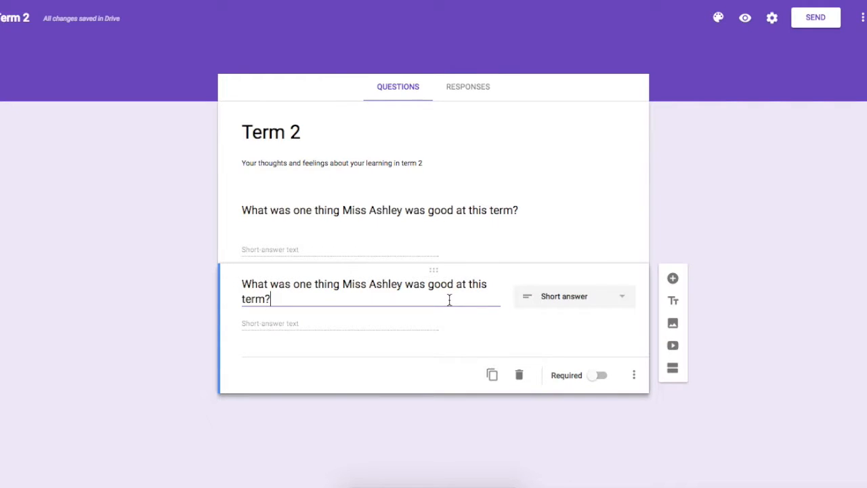
drag(447, 301, 407, 288)
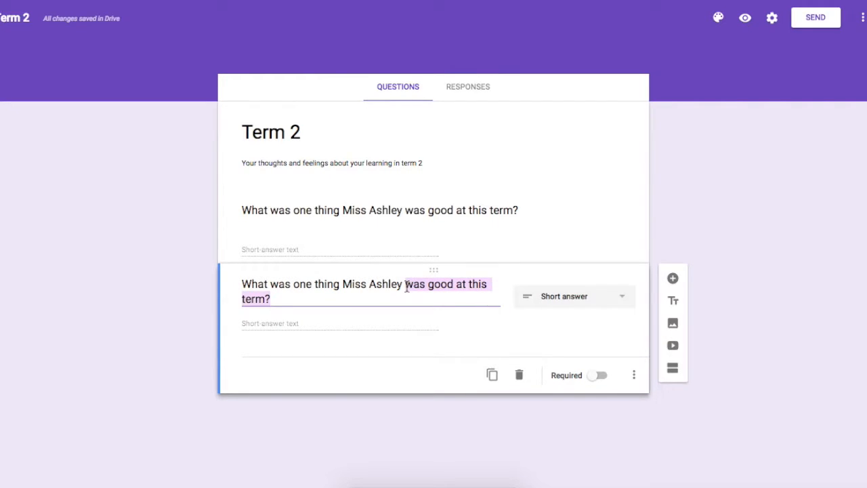
text(could be better at )
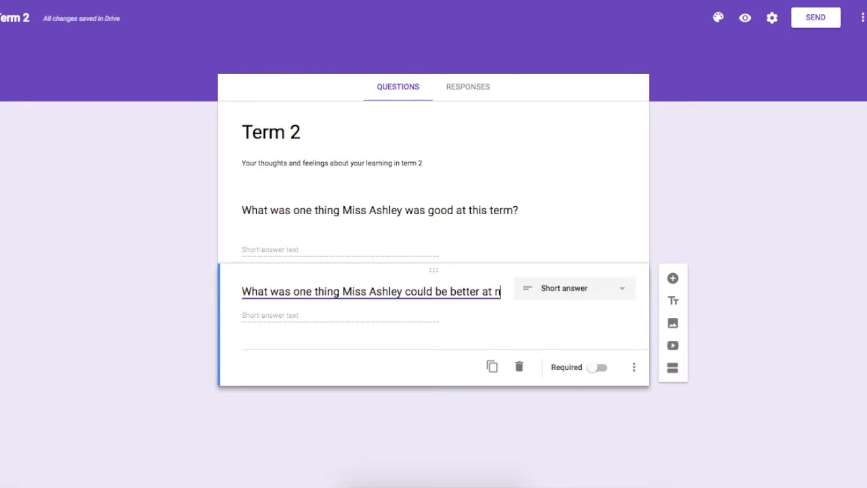
text(next term?)
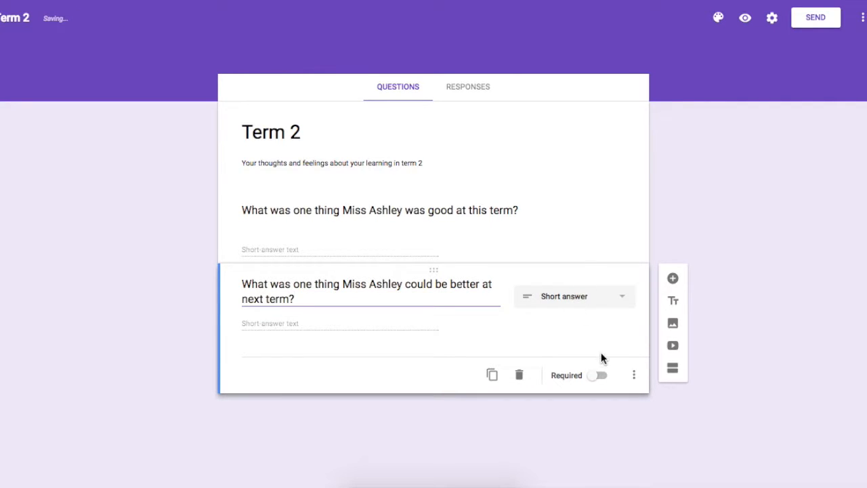
Step: Make both questions about the teacher required
click(603, 376)
click(595, 265)
click(602, 303)
click(533, 358)
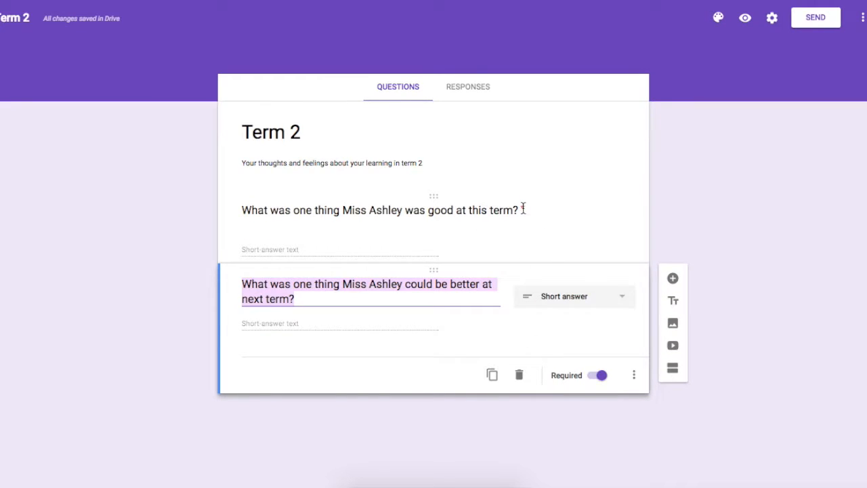
click(506, 345)
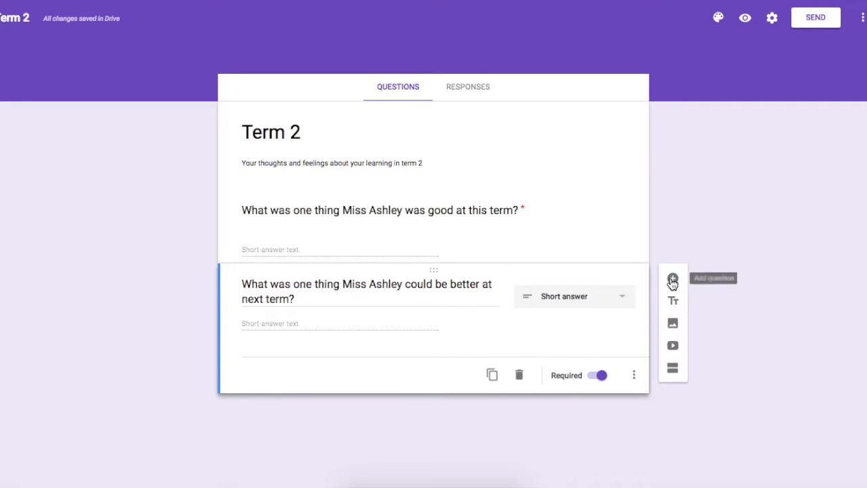
Step: Add the required short-answer question "What was your favourite thing to learn about this term?"
click(673, 280)
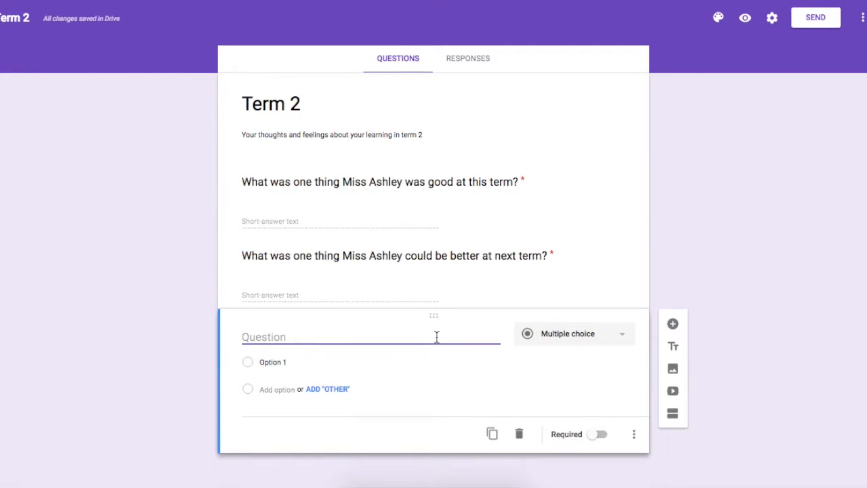
text(What was your fav)
key(BackSpace)
key(BackSpace)
text(avourite thing to le)
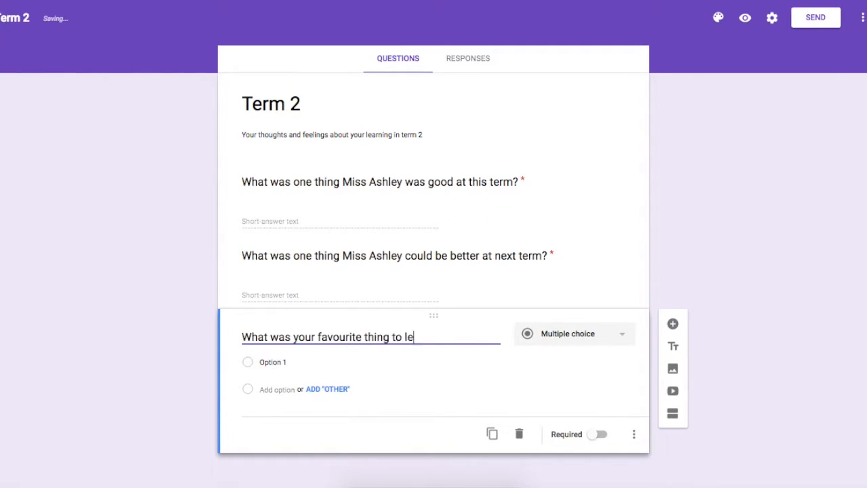
text(arn about this term?)
click(569, 341)
click(568, 273)
click(673, 336)
click(568, 298)
click(598, 362)
Step: Word the new fourth question as "What did you learn in maths?" with a short answer, and make it required
click(357, 398)
text(What did you learn in maths?)
click(532, 351)
click(567, 280)
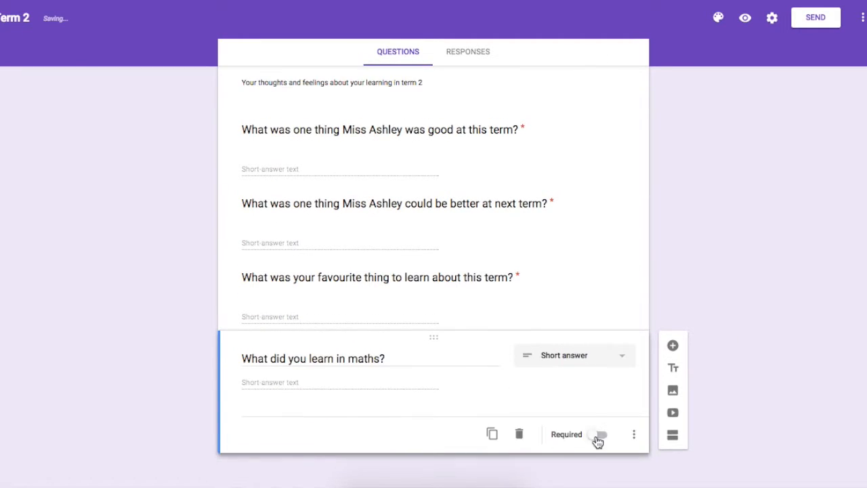
click(600, 435)
Step: Create two copies of the maths question, reworded as "What did you learn in reading?" and "What did you learn in writing?"
click(492, 433)
drag(386, 358, 348, 359)
text(reading?)
click(492, 434)
drag(391, 417, 348, 419)
text(writing?)
Step: Duplicate the question twice more, ending the copies with "Kiwi-Can?" and "Kiwi-sport (gymnastics)?"
click(494, 432)
text(Kiwi-can?)
click(493, 432)
text(Kiwi-sport (gy)
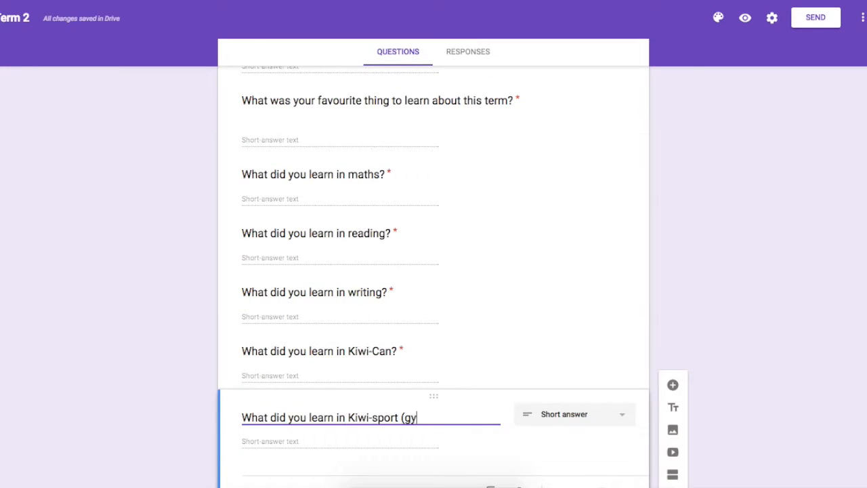
text(mnastics)?)
Step: Add the question "Did you achieve your goals for this term?" with the multiple choice answer type
click(673, 385)
text(Was it)
key(BackSpace)
key(BackSpace)
key(BackSpace)
key(BackSpace)
key(BackSpace)
key(BackSpace)
text(Did you achiv)
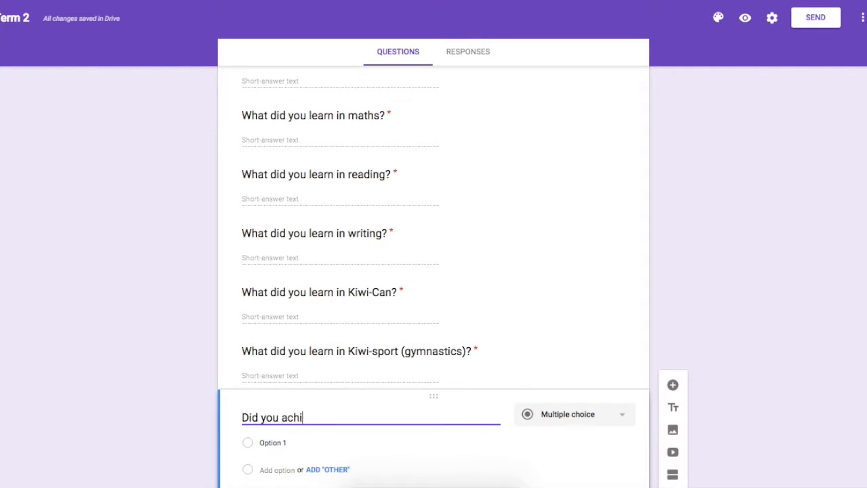
key(BackSpace)
text(eve your goal for this term?)
click(369, 418)
text(s)
scroll(550, 357, down, 1)
click(582, 337)
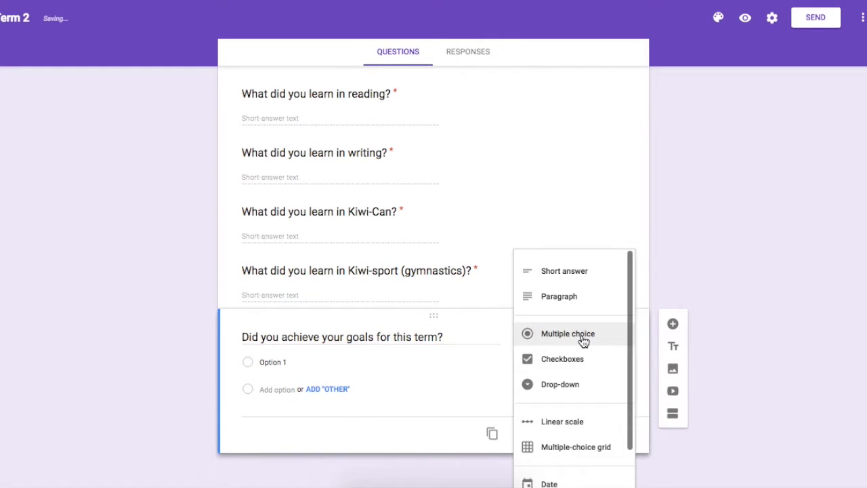
click(581, 341)
Step: Give the goals question the answer options "Yes" and "No"
click(305, 364)
text(Yes)
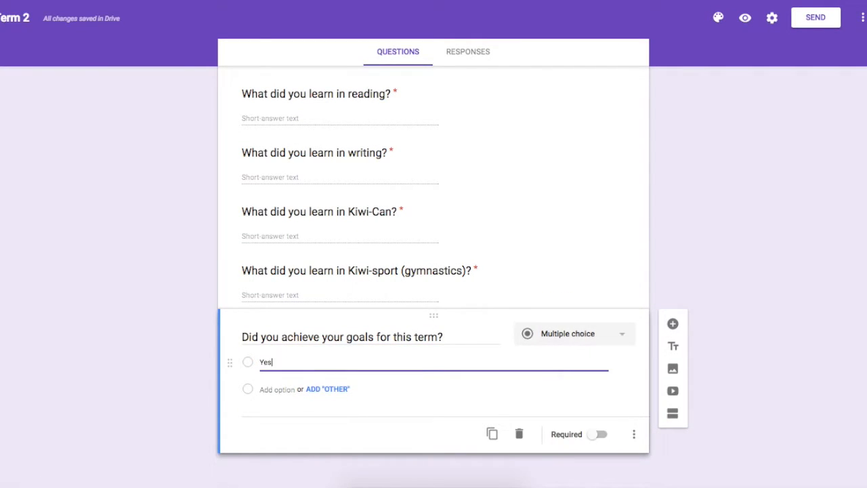
click(284, 390)
text(No)
click(608, 439)
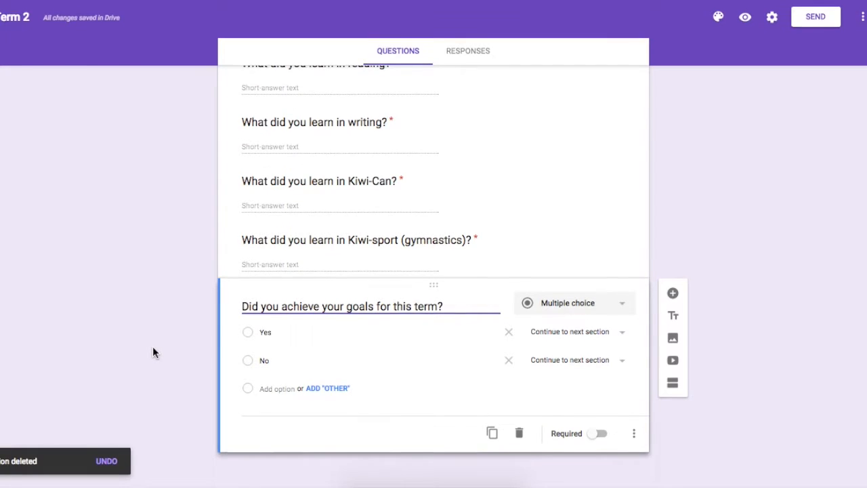
Step: Add a new section after the goals question and clear its title
scroll(152, 346, up, 1)
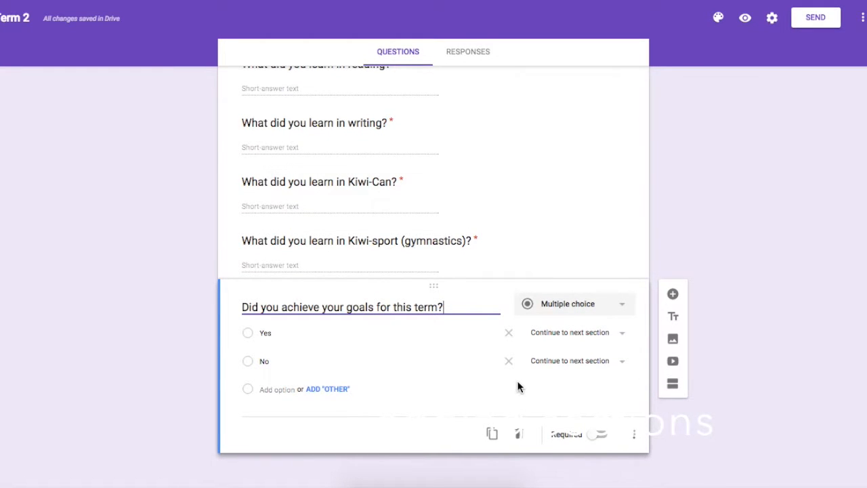
click(672, 385)
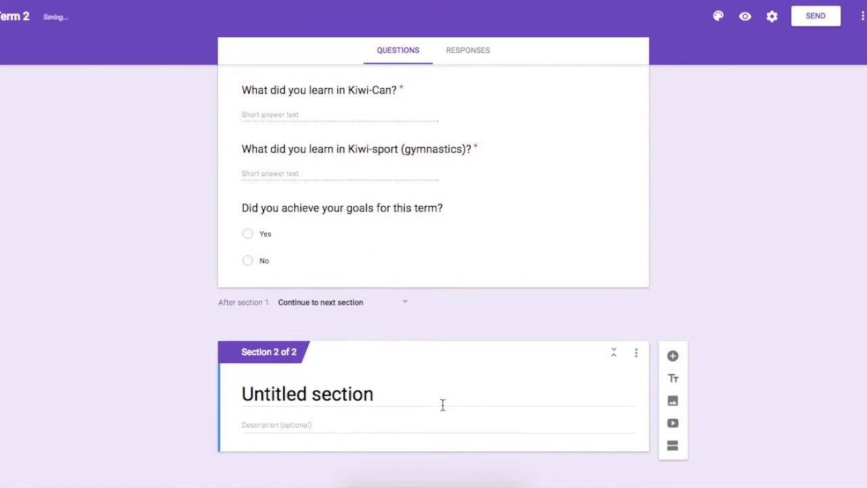
key(BackSpace)
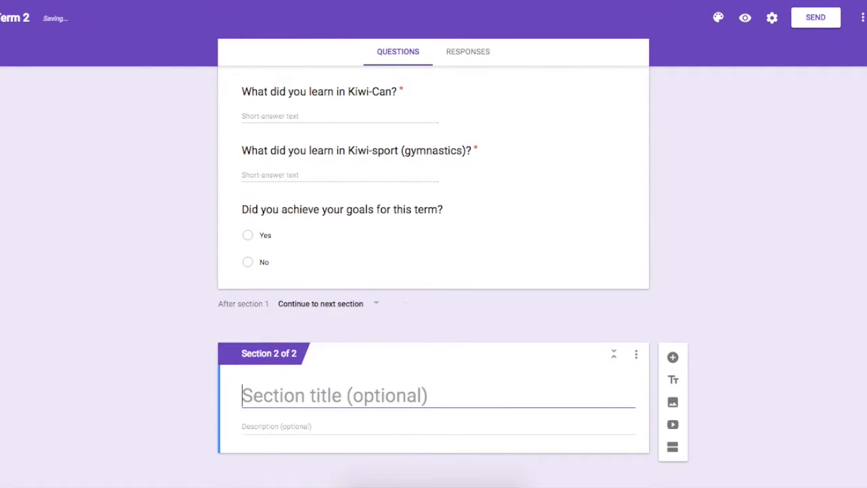
Step: Add the required short-answer question "What goal did you achieve?" to section 2
text(W)
key(BackSpace)
text(What goal did you achieve?)
click(568, 334)
click(551, 274)
click(600, 434)
Step: Add the short-answer question "How did it make you feel to achieve this goal?" to section 2
click(673, 345)
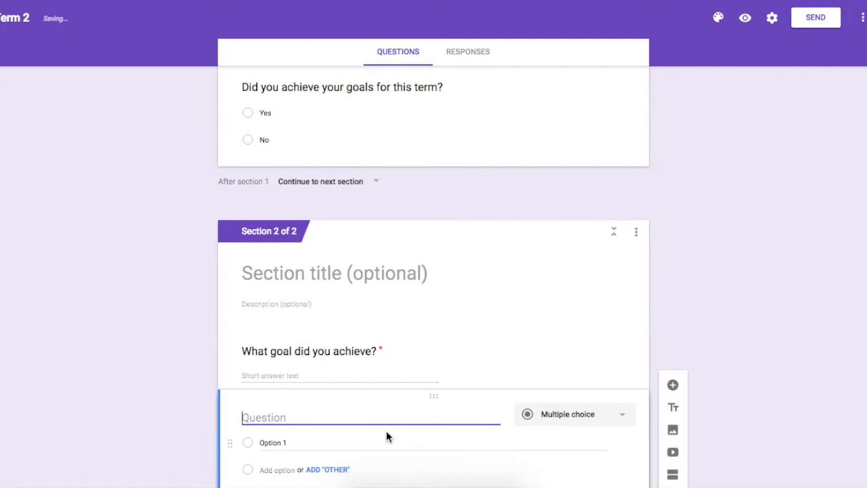
text(How did it make you feel to achieve this goal?)
click(565, 351)
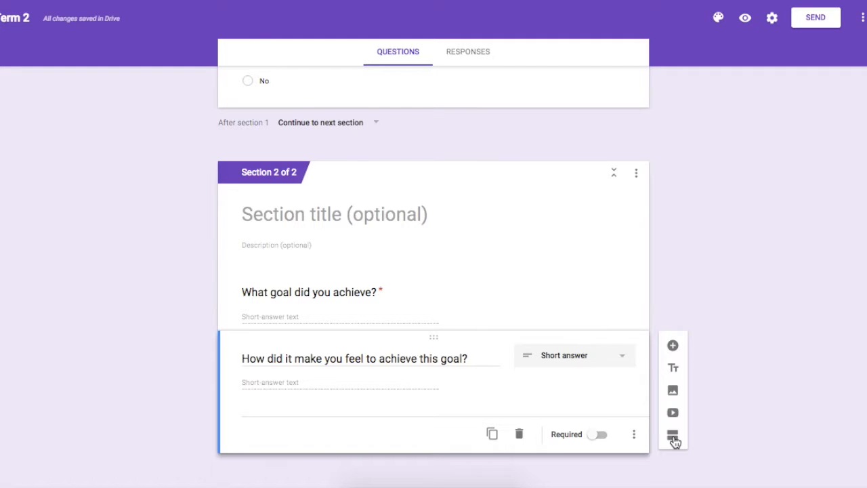
Step: Add a third section containing the required short-answer question "What was your goal?"
click(673, 439)
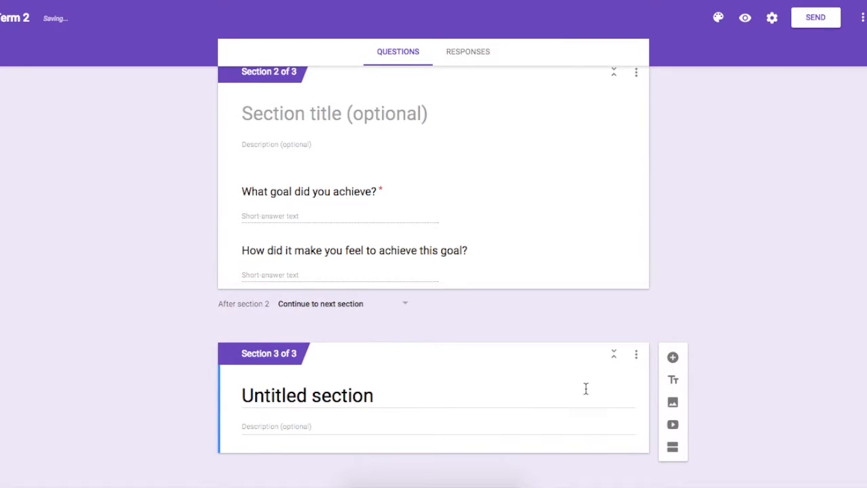
click(675, 360)
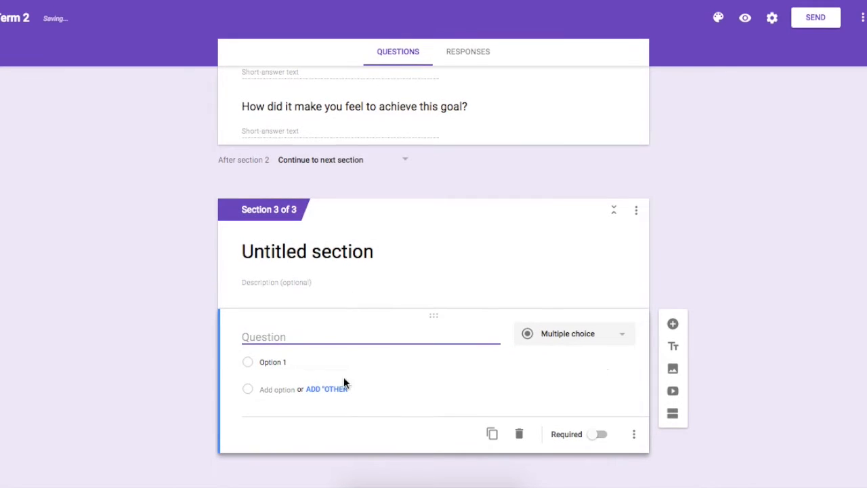
text(Why)
text(was your goal?)
click(573, 345)
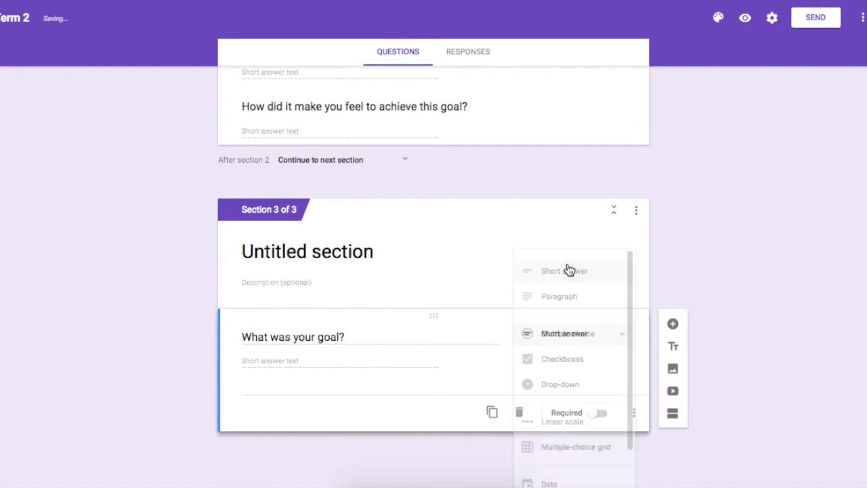
click(573, 274)
click(602, 434)
Step: Add the short-answer question "Why did you not achieve it?" to section 3
click(673, 346)
click(573, 332)
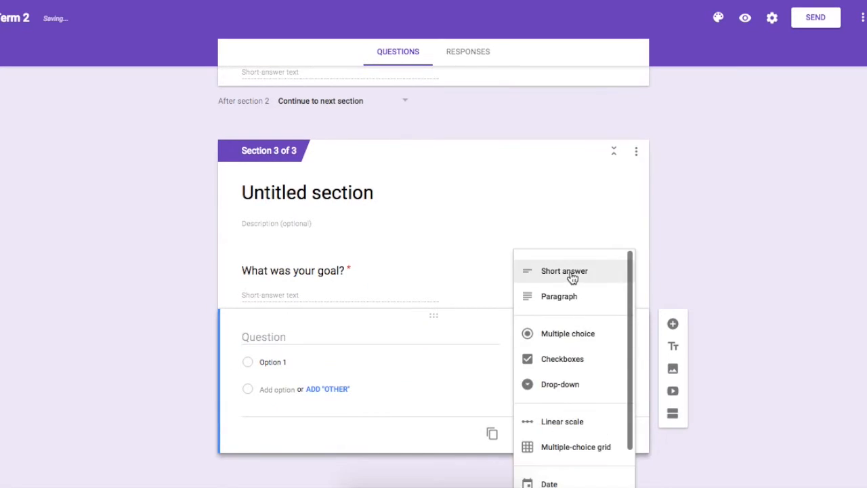
click(573, 278)
click(385, 355)
text(Why di dyou)
key(BackSpace)
key(BackSpace)
key(BackSpace)
key(BackSpace)
key(BackSpace)
text(d )
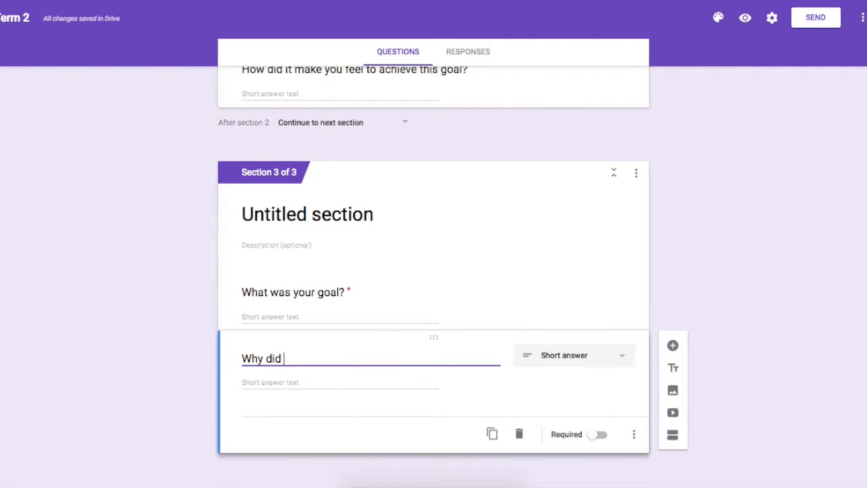
text(you not achieve it?)
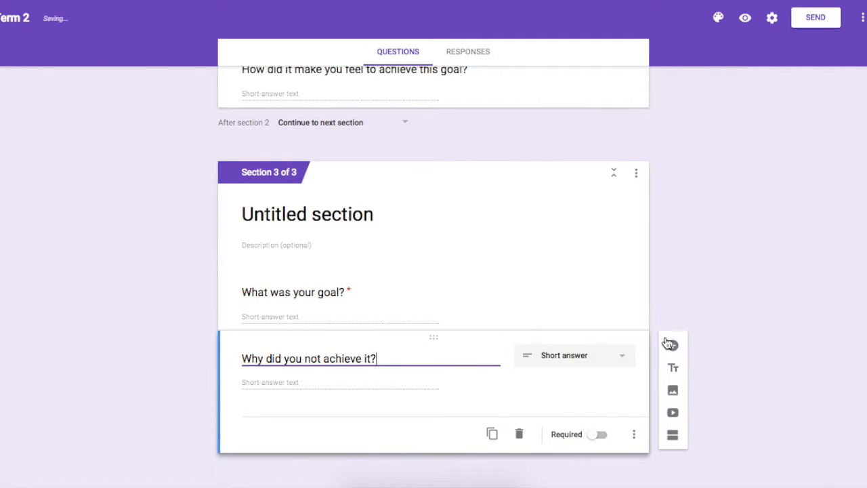
Step: Add the required short-answer question "What can you do better next time, to make sure you achieve your goal?" to section 3
click(673, 345)
click(588, 335)
click(568, 282)
click(359, 357)
text(What can y)
key(BackSpace)
text(you do better next time, to make su)
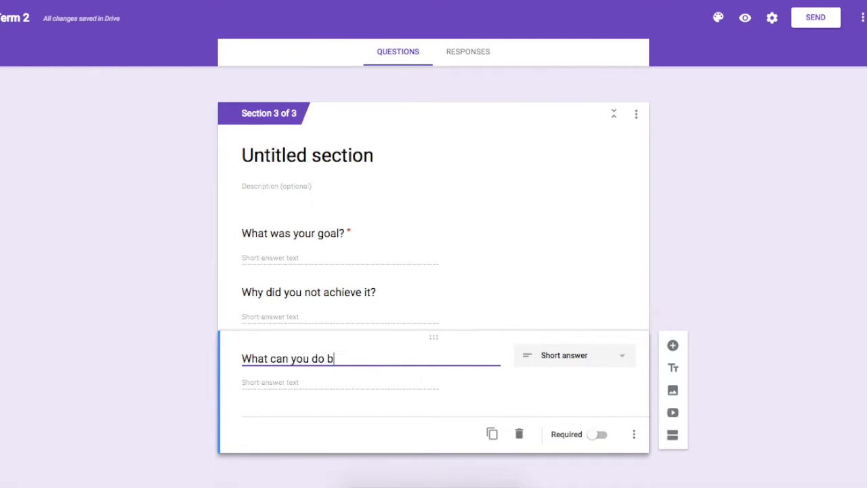
text(re you achieve your goal?)
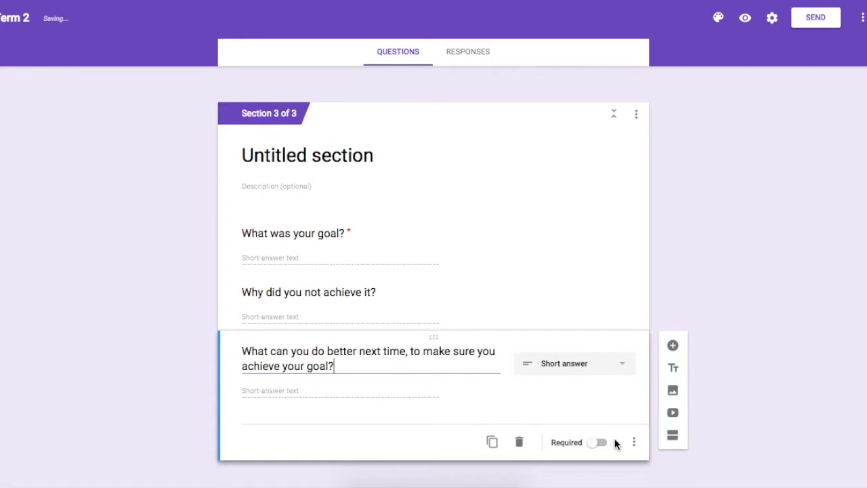
click(597, 443)
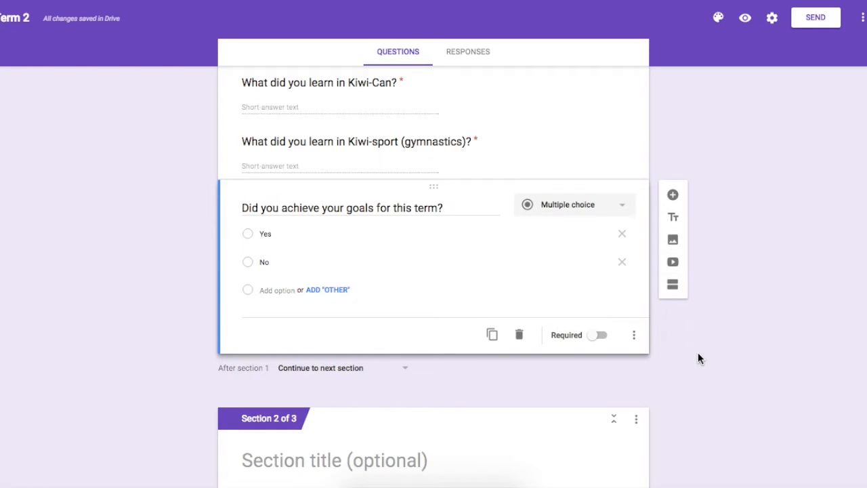
Step: Enable going to a section based on the answer for the question "Did you achieve your goals for this term?"
scroll(699, 358, down, 5)
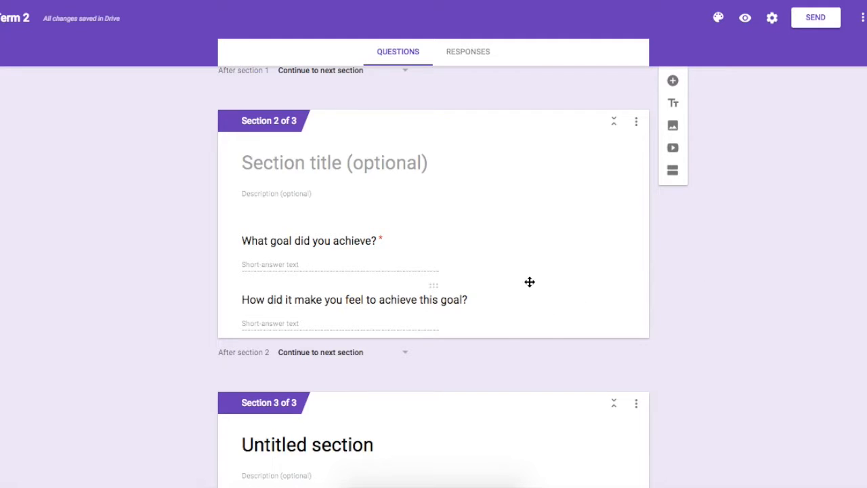
scroll(709, 293, down, 4)
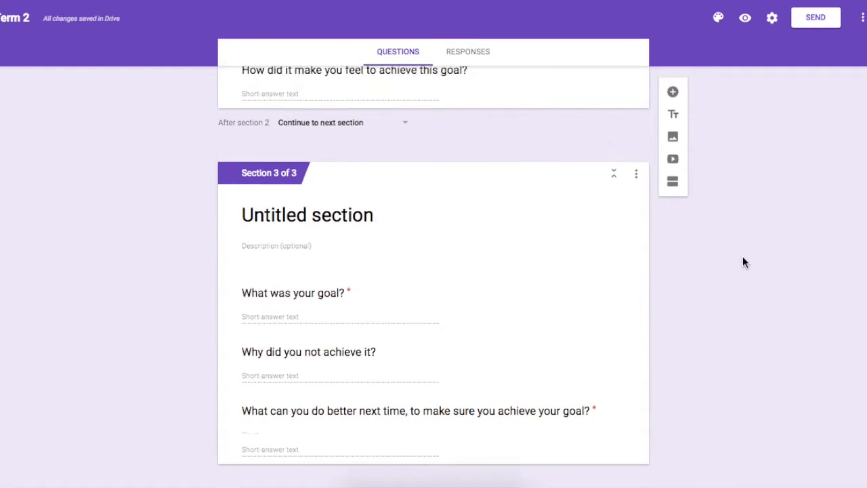
scroll(742, 263, up, 9)
click(505, 259)
click(635, 364)
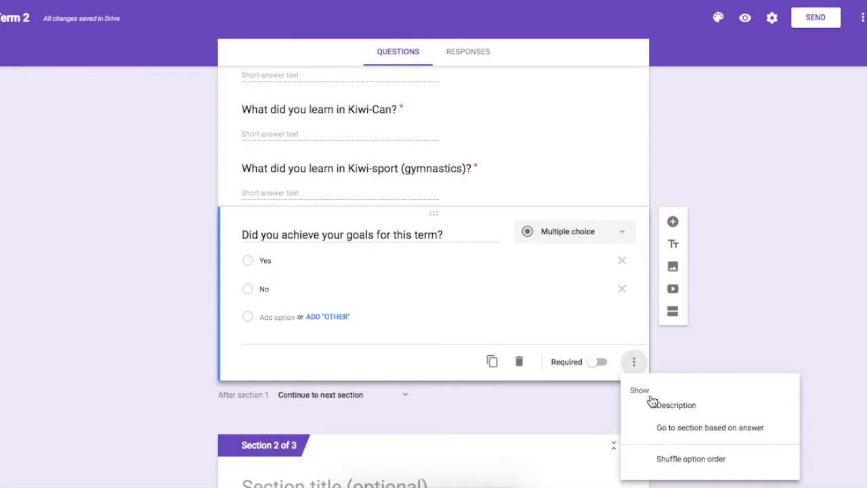
click(676, 427)
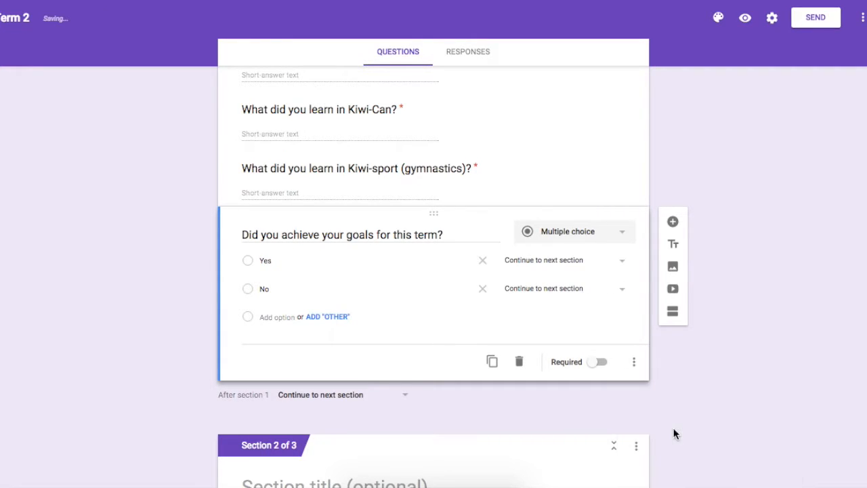
Step: Route the goals question's "Yes" answer to section 2 and its "No" answer to section 3
click(570, 267)
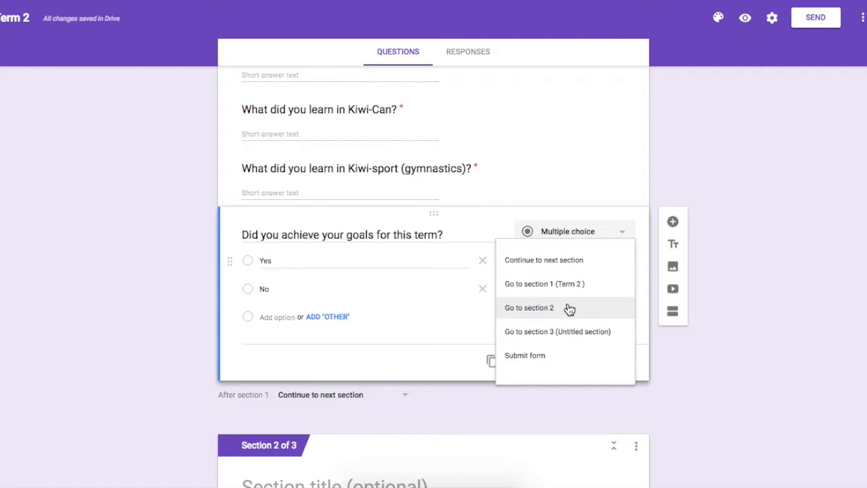
click(570, 309)
click(555, 288)
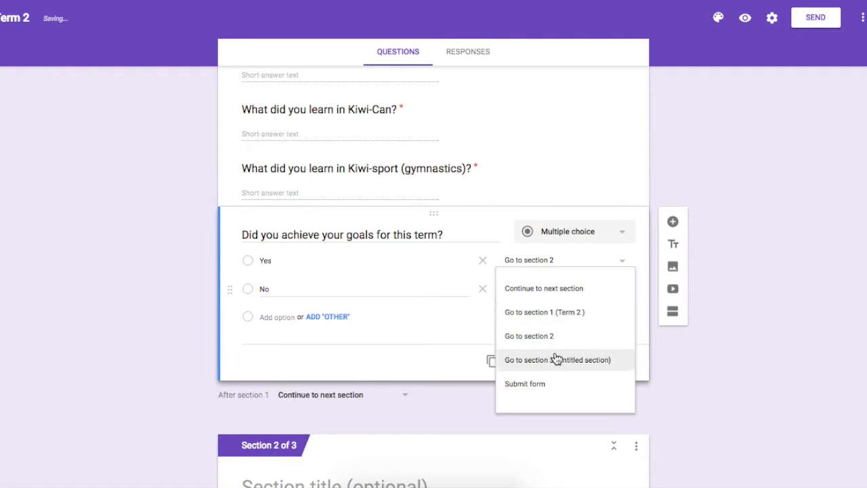
click(557, 360)
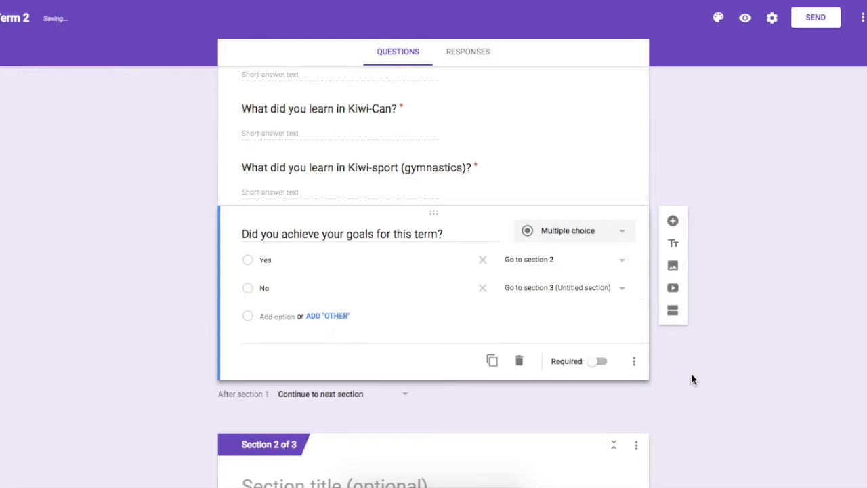
Step: Title section 2 "(YES)" and section 3 "(NO)"
scroll(691, 373, down, 5)
click(412, 187)
text((YEs))
key(BackSpace)
key(BackSpace)
key(BackSpace)
text(ES))
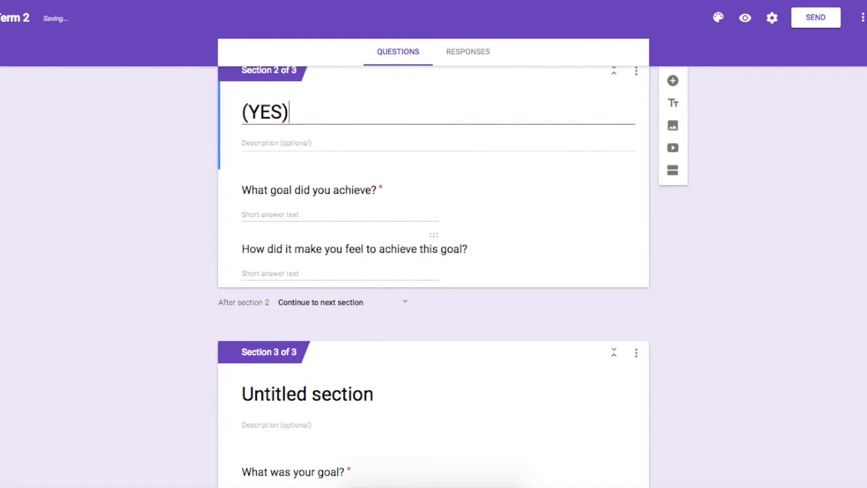
click(323, 393)
text((NO))
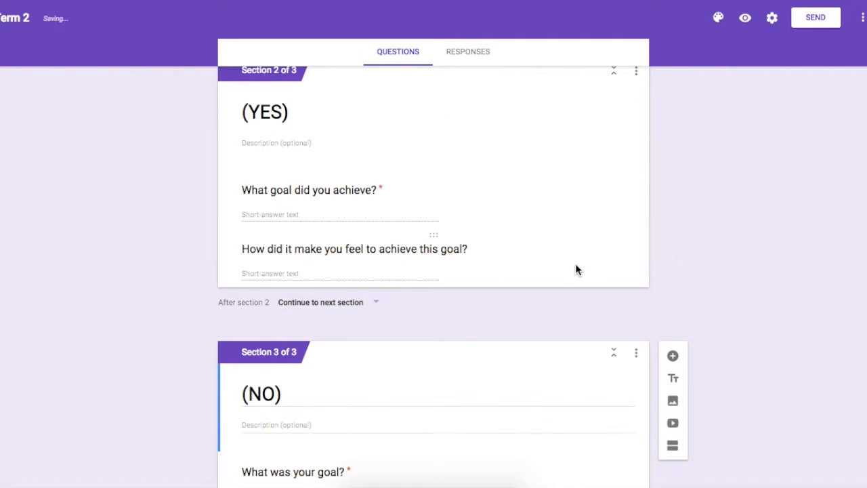
Step: Make the required questions in the "(YES)" and "(NO)" sections optional
click(576, 264)
click(588, 204)
click(598, 273)
scroll(742, 376, down, 5)
click(580, 294)
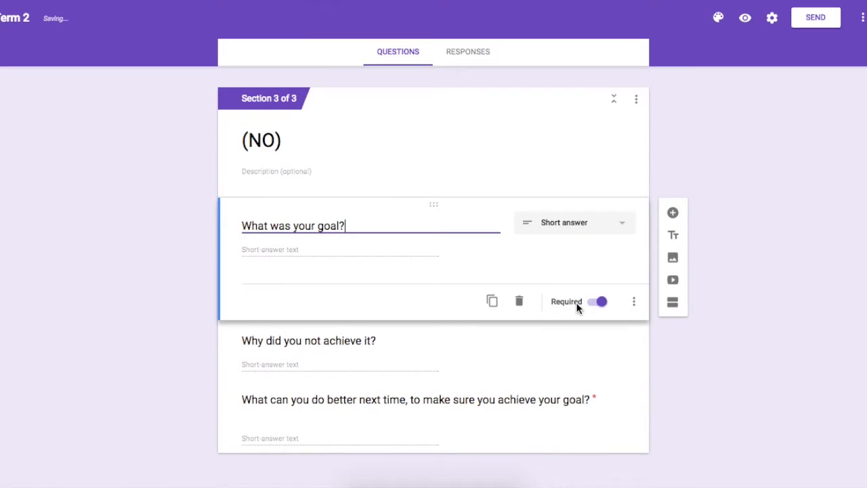
click(597, 302)
click(593, 346)
click(595, 406)
click(601, 434)
Step: Add the paragraph question "Did you have fun this term? How?" below the goals question in section 1
scroll(691, 237, up, 5)
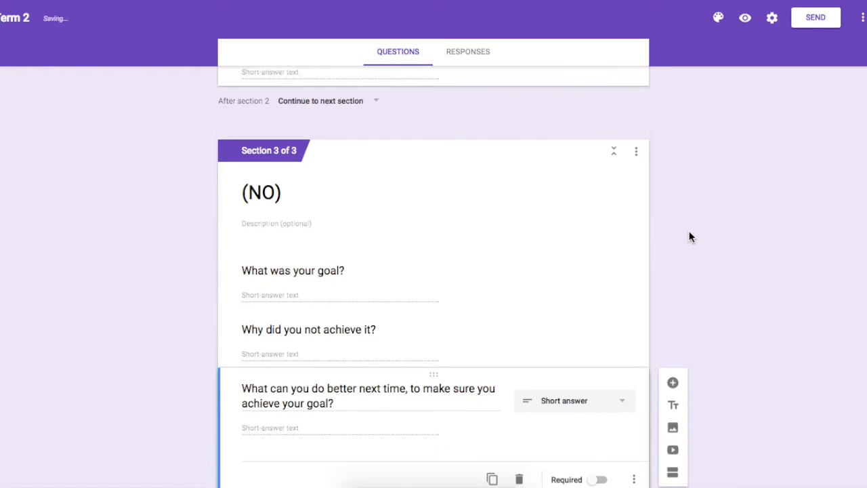
scroll(691, 238, up, 3)
click(544, 337)
click(673, 281)
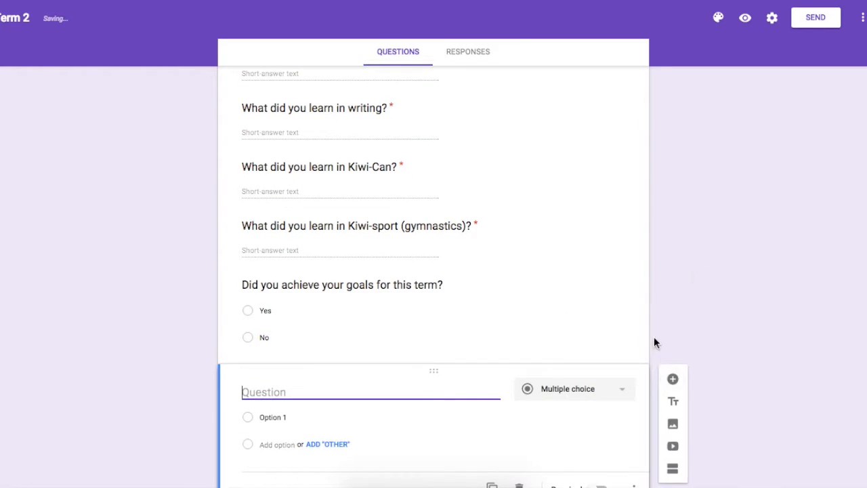
text(Did you have fun this term? How?)
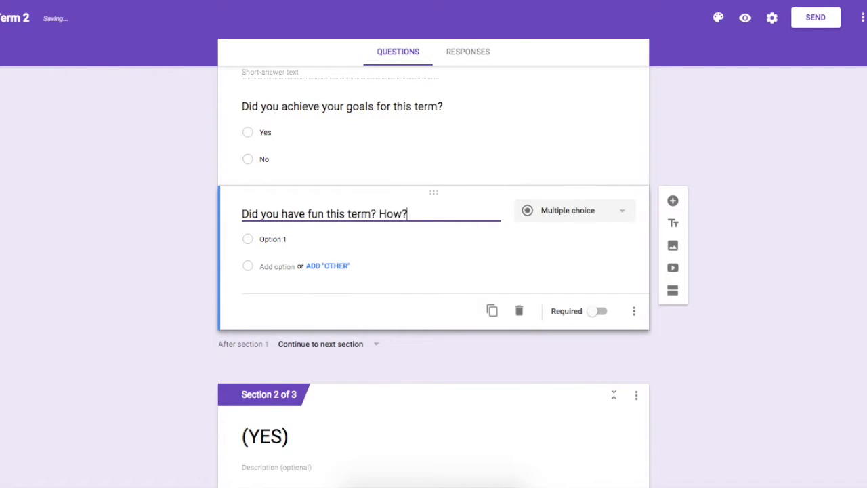
click(575, 211)
click(613, 175)
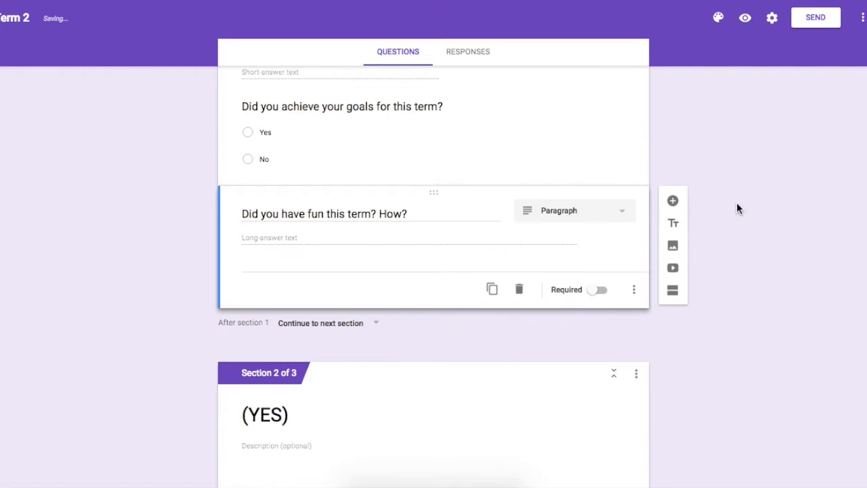
Step: Try red, pink, green and lime as the form's theme colour and settle on orange
scroll(712, 198, up, 10)
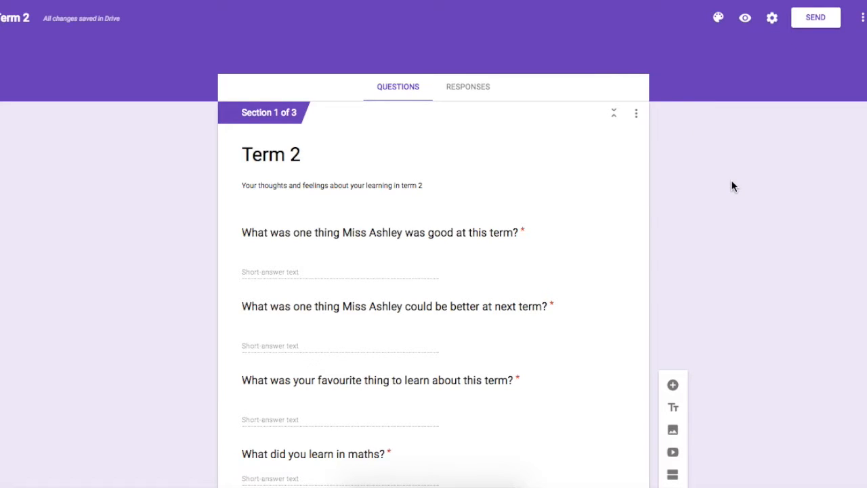
click(720, 19)
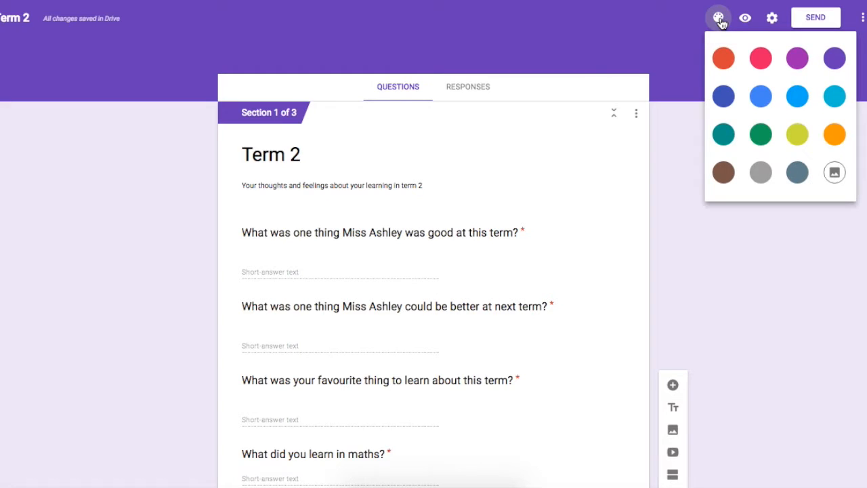
click(724, 59)
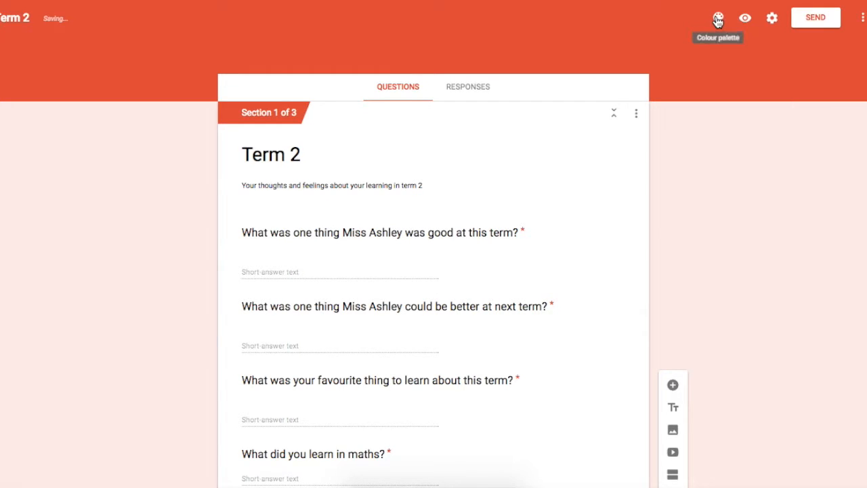
click(720, 19)
click(764, 62)
click(720, 19)
click(761, 133)
click(719, 17)
click(798, 133)
click(719, 18)
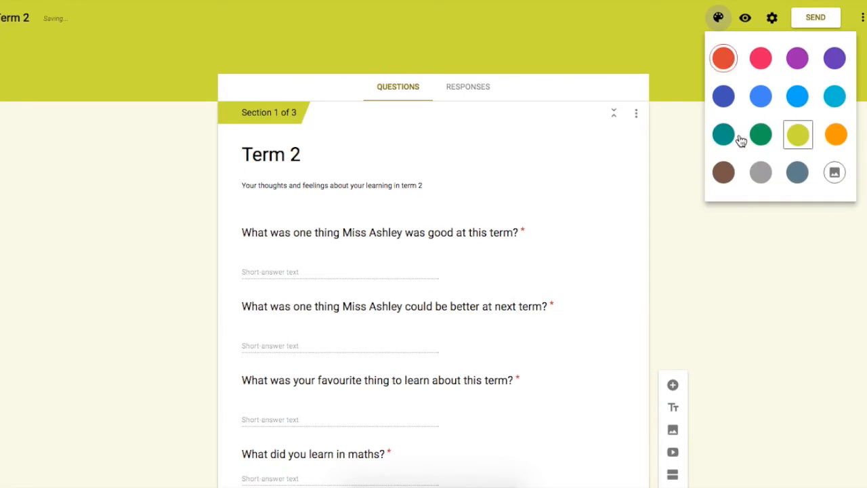
click(833, 135)
Step: Apply the orange poppy flower header image from the Other theme category to the form, after browsing the Work and School and Wedding themes
click(718, 19)
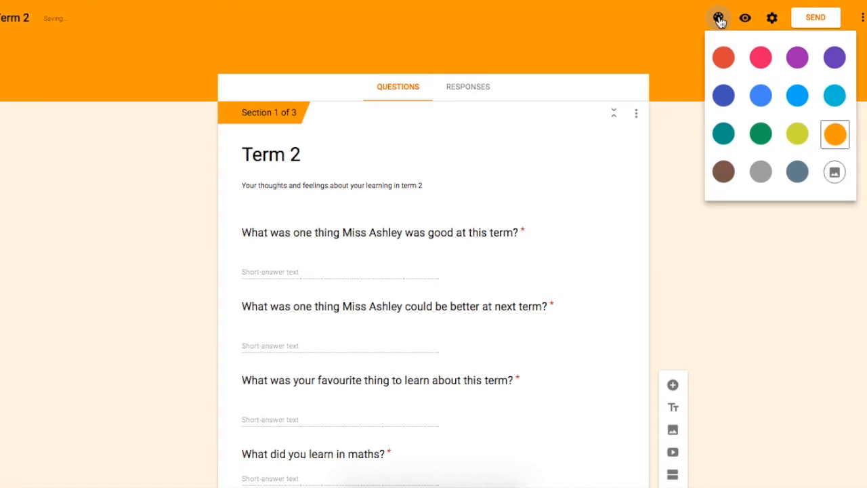
click(835, 175)
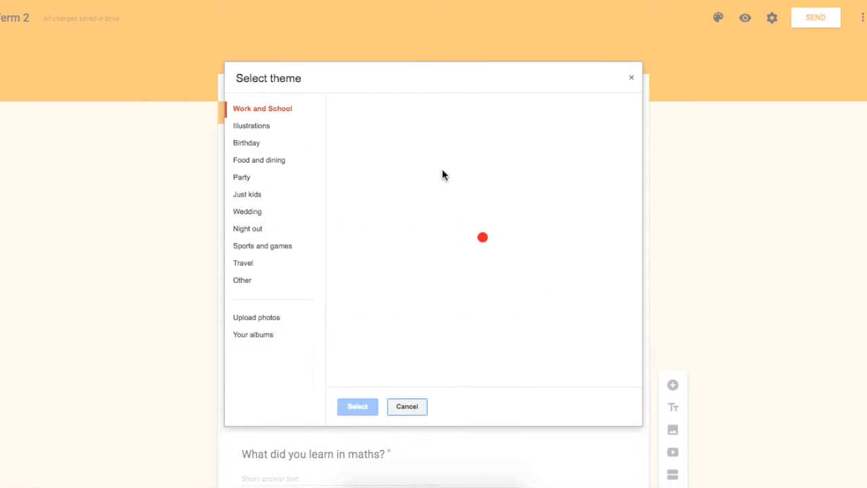
scroll(430, 240, down, 10)
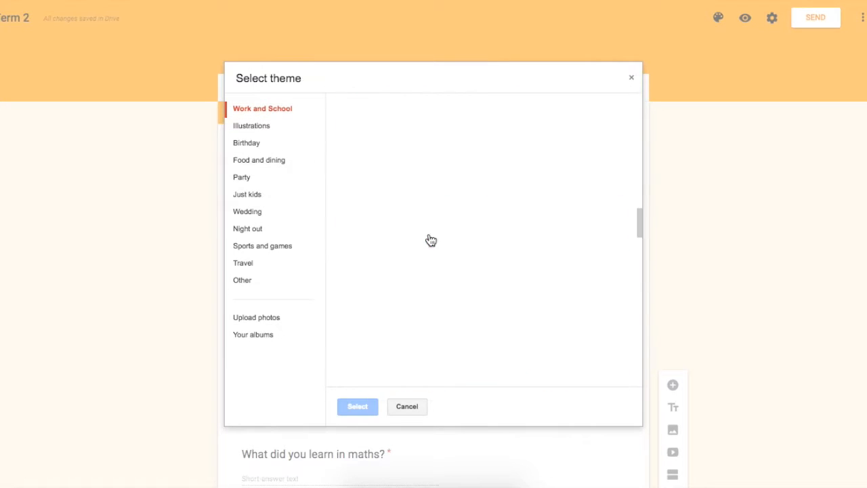
click(301, 214)
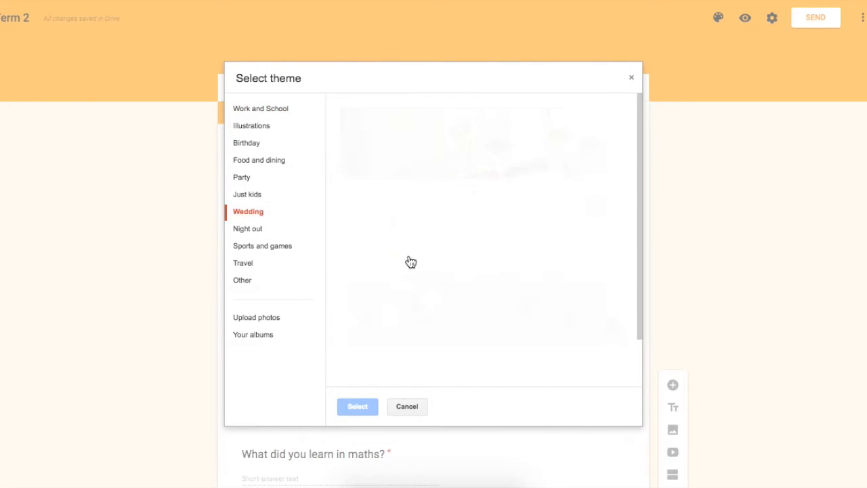
scroll(411, 263, down, 2)
click(283, 281)
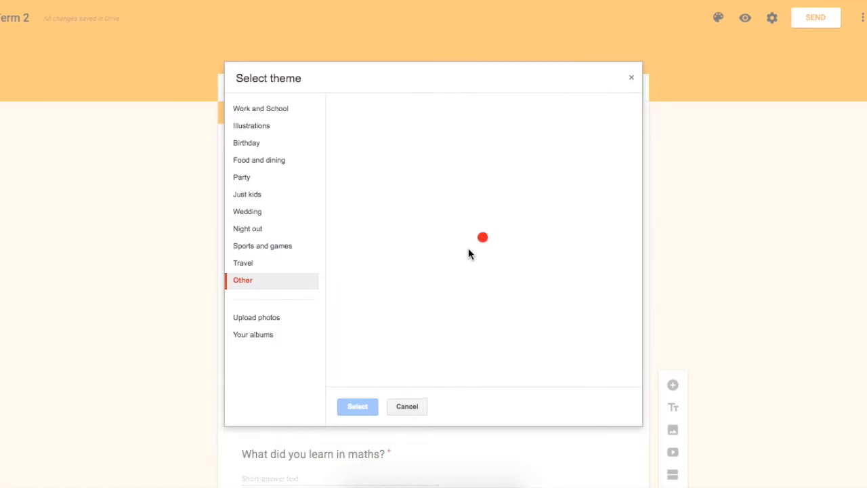
scroll(469, 252, down, 6)
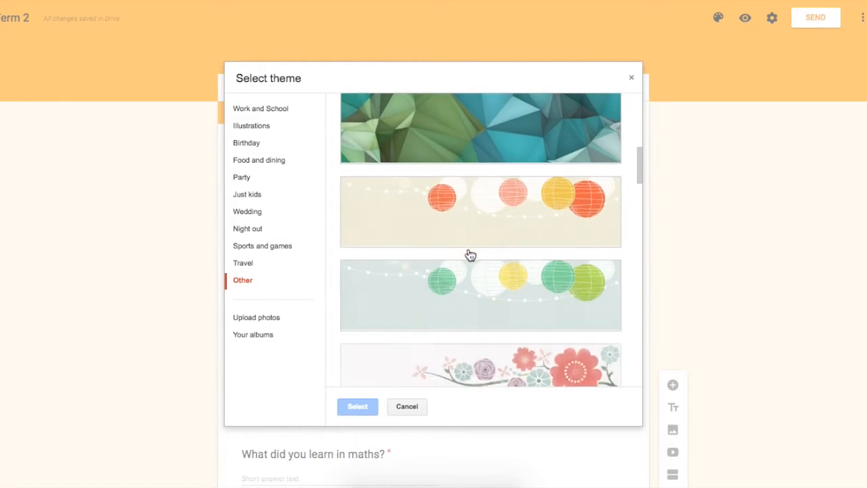
scroll(470, 255, down, 8)
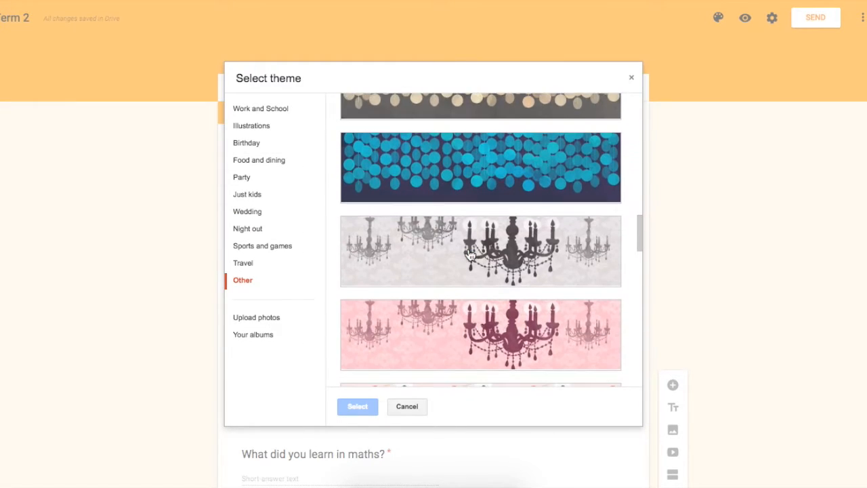
scroll(470, 255, down, 8)
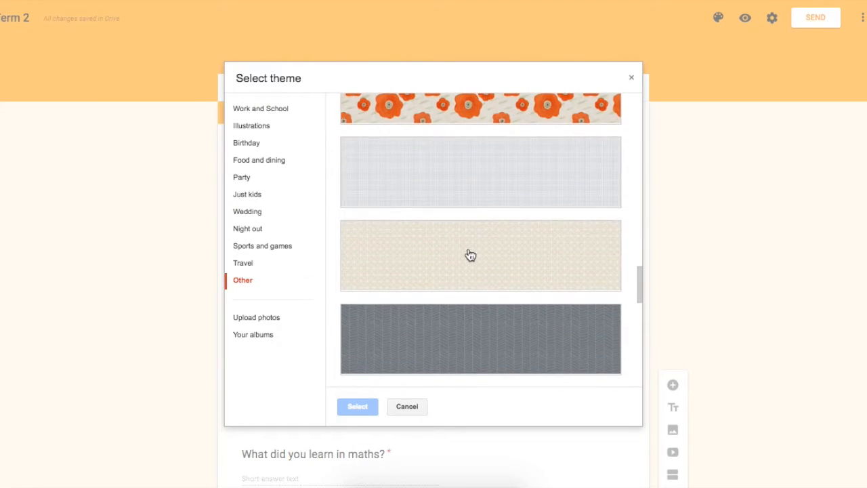
click(474, 114)
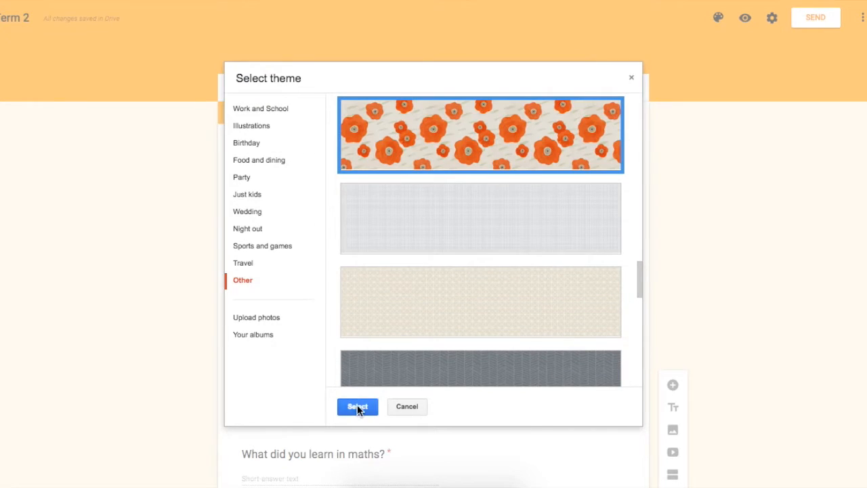
click(357, 407)
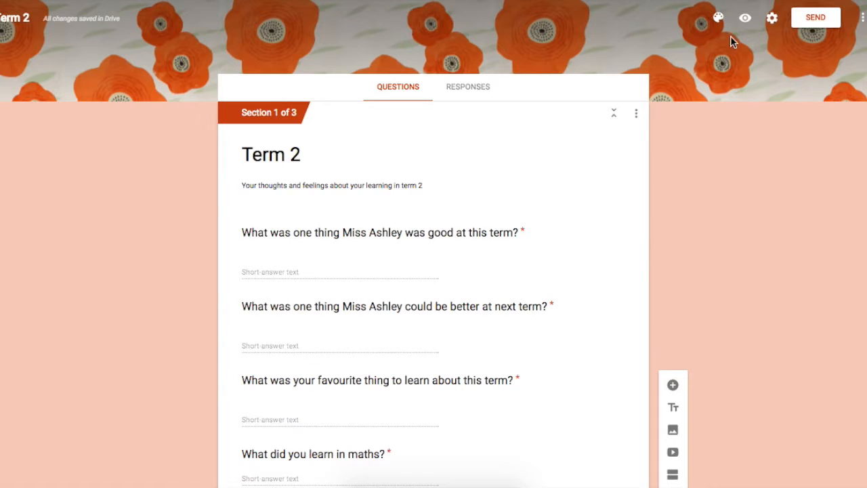
Step: Look at the photo upload option for the theme and open 20160407_132247.jpg from the Room 6 @ Tamaki Primary album for cropping
scroll(735, 230, down, 12)
scroll(735, 230, up, 8)
scroll(735, 231, up, 5)
click(718, 18)
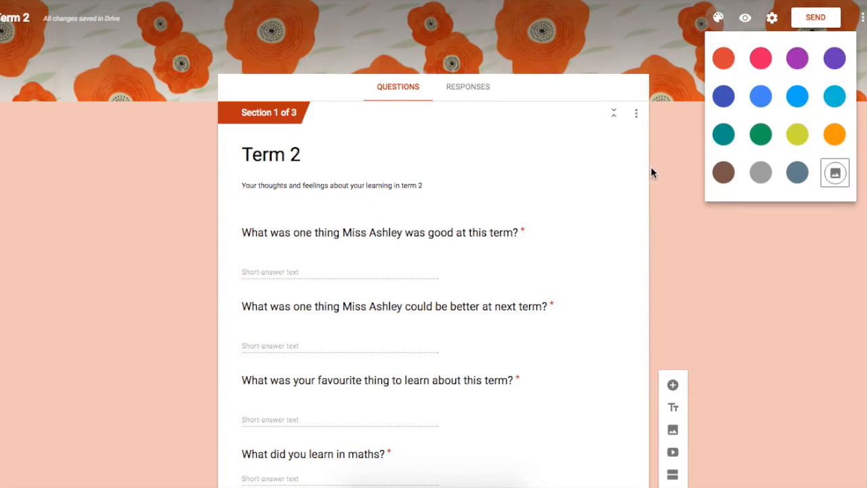
click(834, 174)
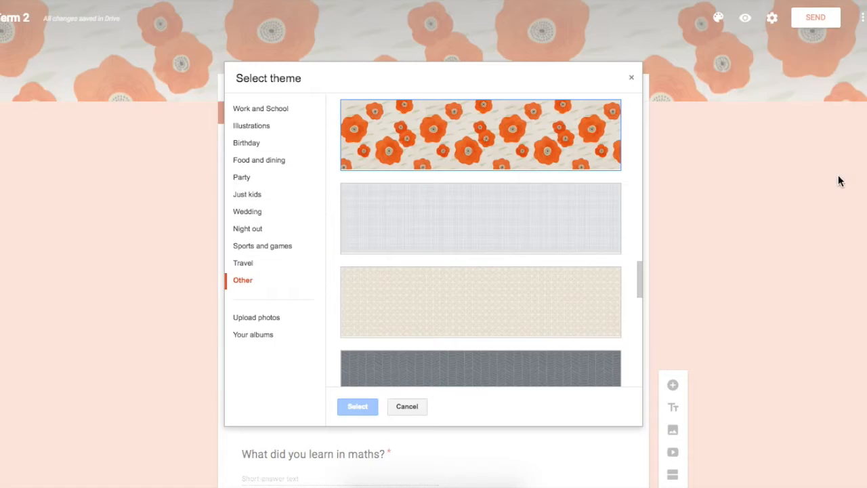
click(269, 321)
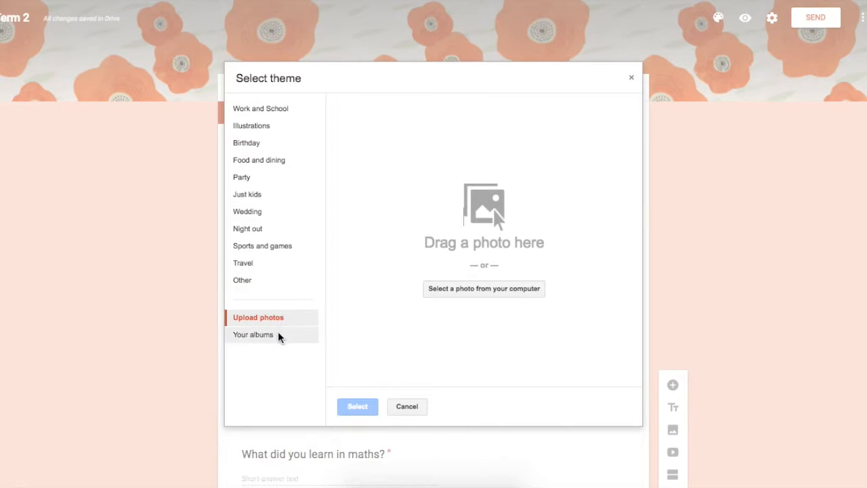
click(278, 334)
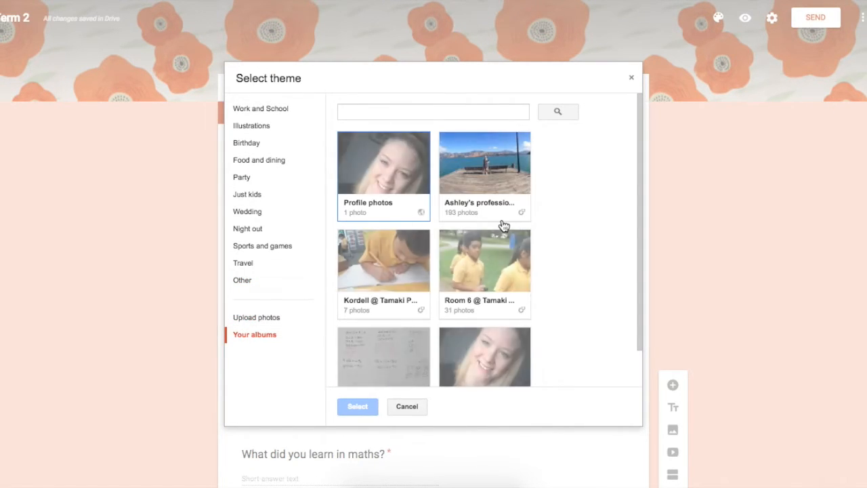
scroll(531, 225, down, 1)
click(499, 227)
scroll(517, 269, down, 3)
scroll(518, 269, down, 4)
click(401, 334)
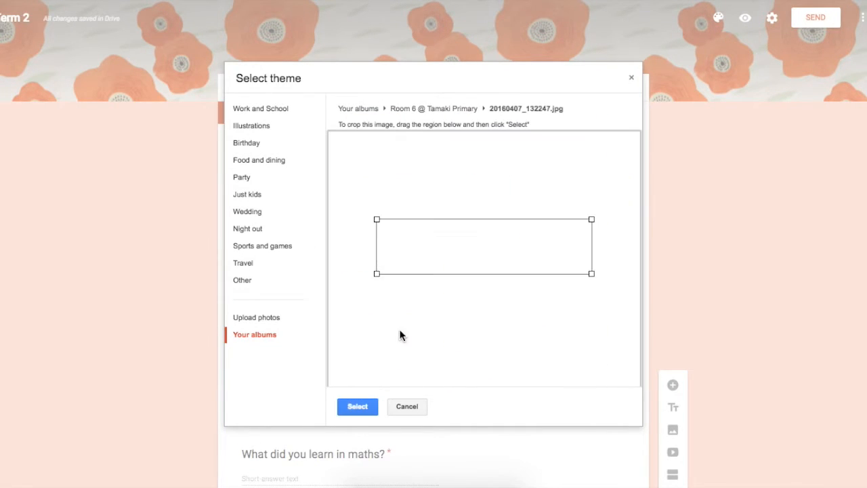
Step: Try cropping the album photo to a full-width strip across the child's face and hands, and cancel the theme change
drag(377, 219, 339, 151)
drag(465, 228, 465, 180)
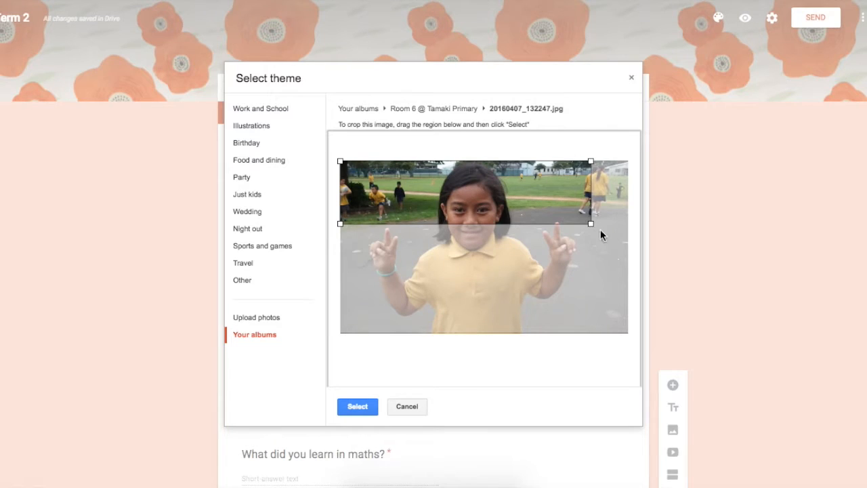
drag(591, 224, 613, 290)
drag(553, 226, 550, 272)
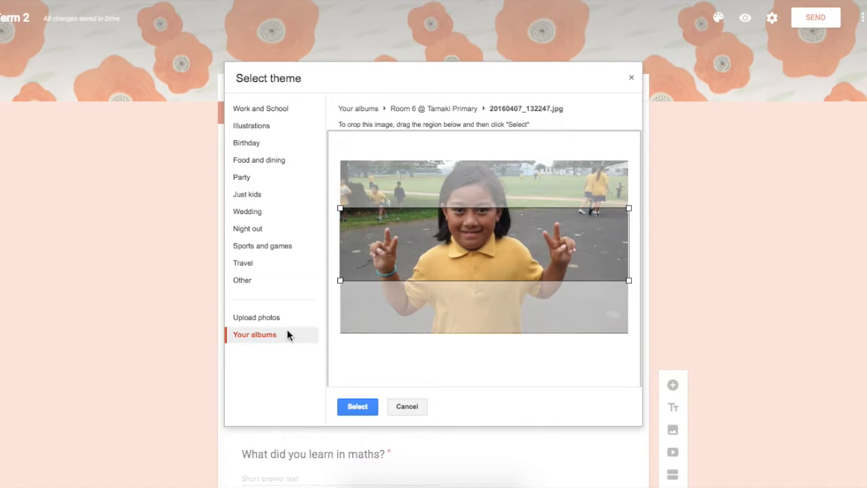
click(402, 410)
Step: Set the form to submit after section 1
scroll(211, 221, down, 8)
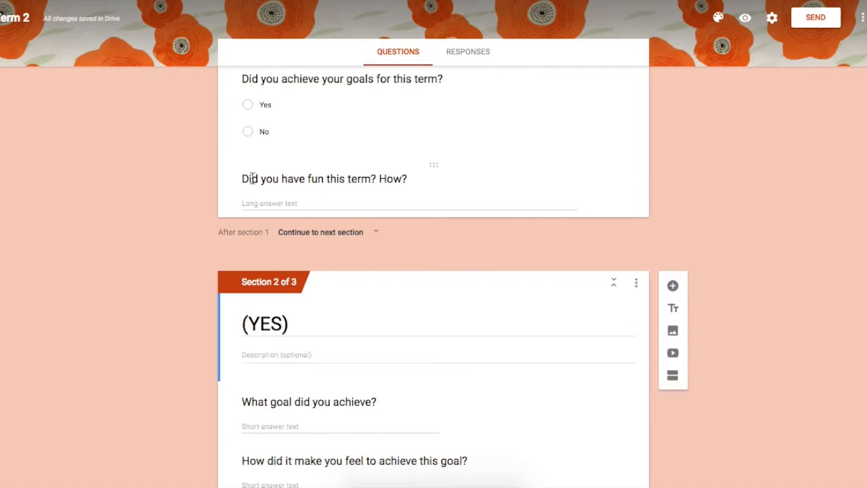
scroll(206, 322, down, 2)
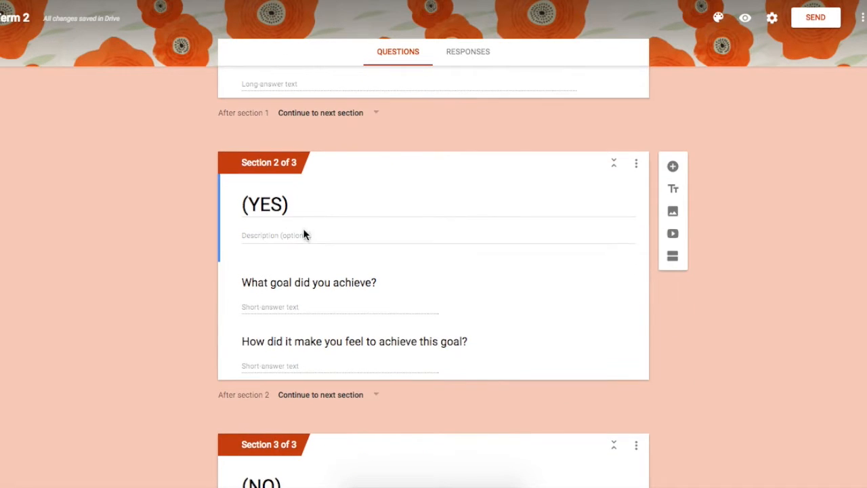
scroll(140, 292, down, 5)
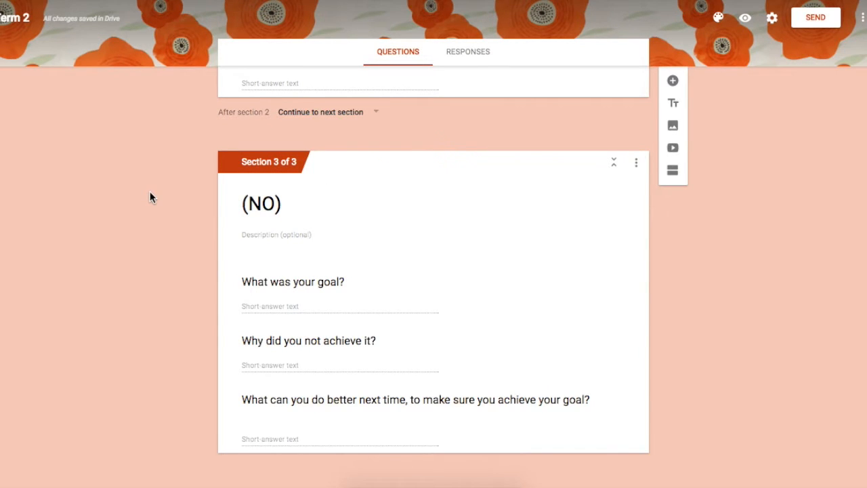
scroll(150, 193, up, 4)
scroll(149, 192, up, 5)
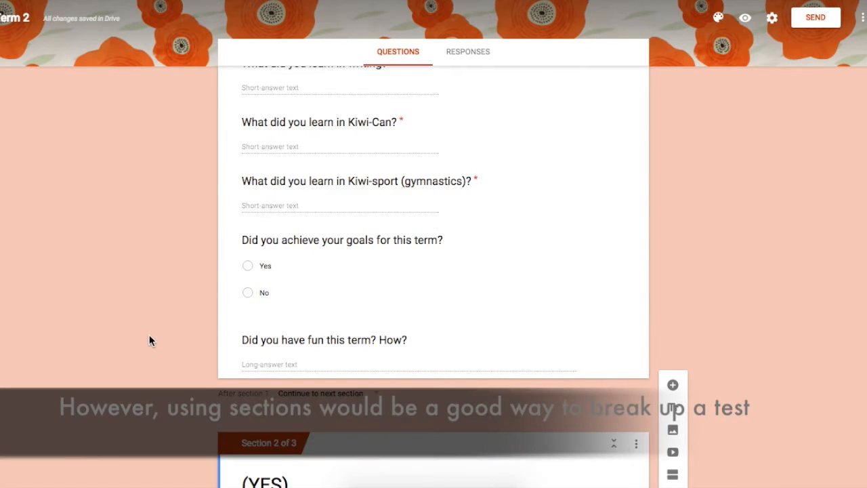
scroll(271, 335, down, 1)
click(304, 323)
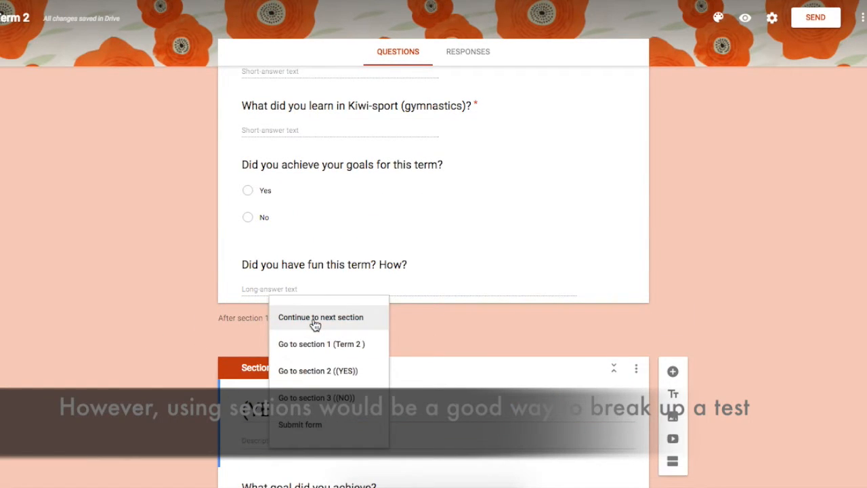
click(331, 415)
Step: Set the form to submit after section 2, "(YES)"
scroll(261, 106, down, 3)
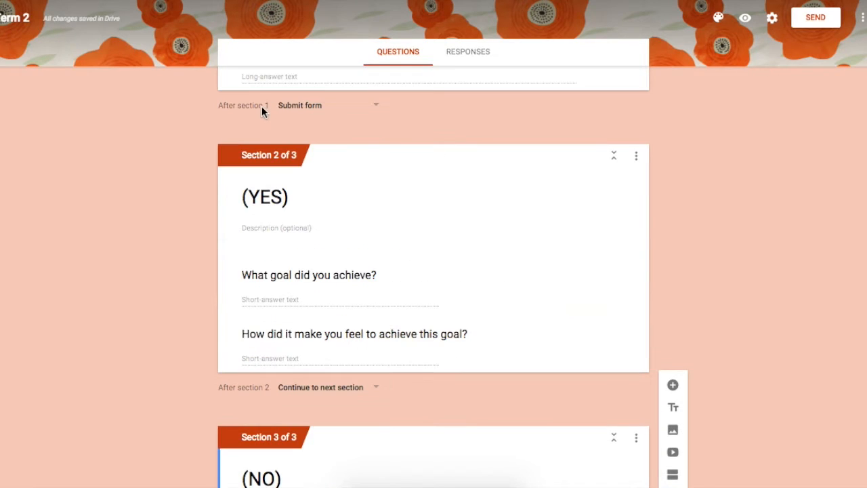
click(342, 395)
scroll(287, 479, down, 2)
click(315, 430)
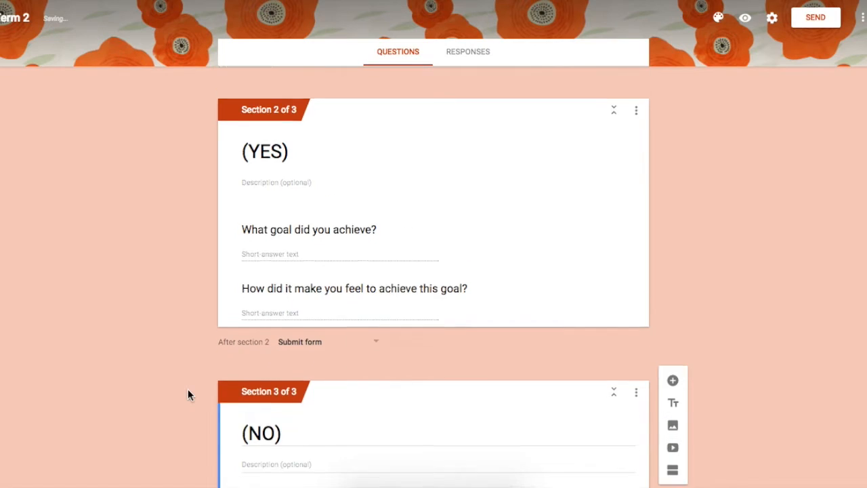
scroll(188, 395, down, 3)
Step: Preview the form and answer "as" to the two Miss Ashley questions and the favourite-thing-to-learn question
click(745, 19)
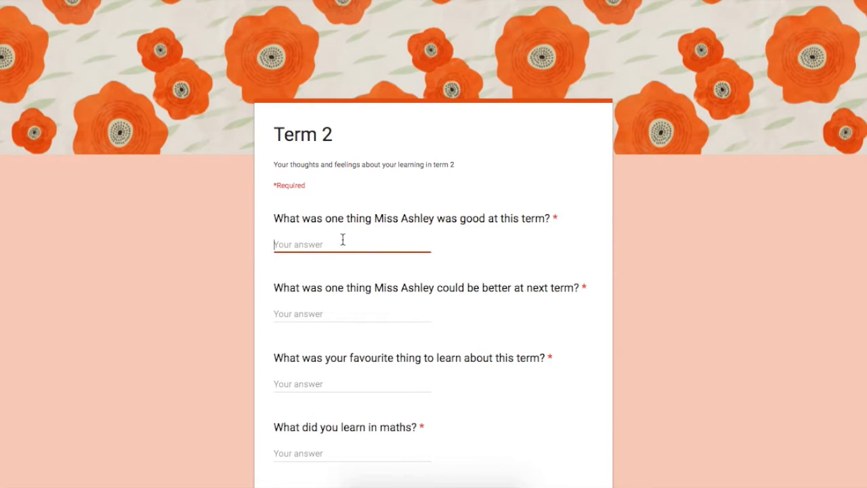
text(a)
text(as)
click(309, 384)
text(as)
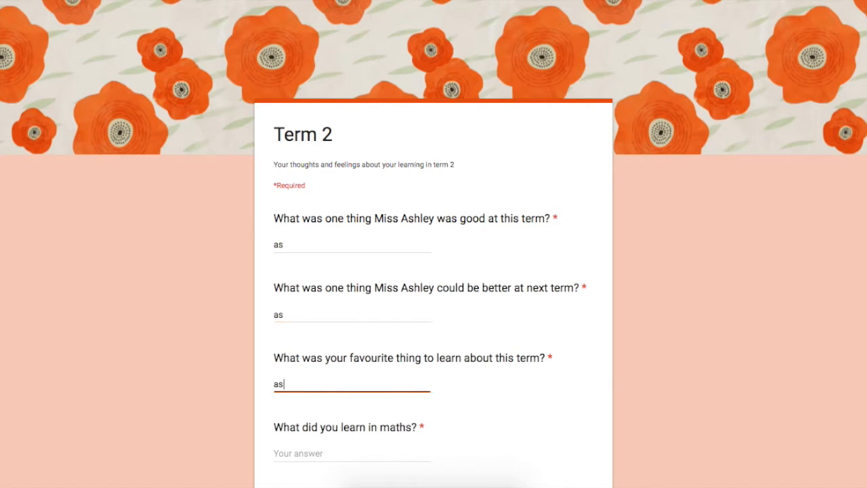
Step: Answer "as" to each required "What did you learn" question, from maths through Kiwi-sport (gymnastics)
scroll(308, 216, down, 5)
click(310, 97)
text(as)
click(309, 166)
text(as)
click(310, 235)
text(as)
click(310, 305)
Step: Answer "as" to the fun question and Yes to achieving the term's goals, and continue to the following section
text(as)
click(310, 373)
click(298, 311)
Step: Answer "as" to both questions in the "(YES)" section and submit the test response
text(as)
click(279, 225)
click(297, 374)
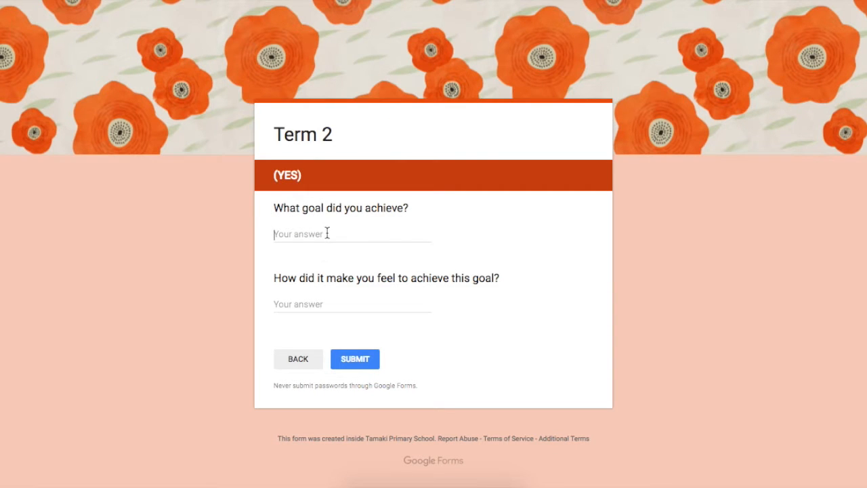
click(327, 233)
text(as)
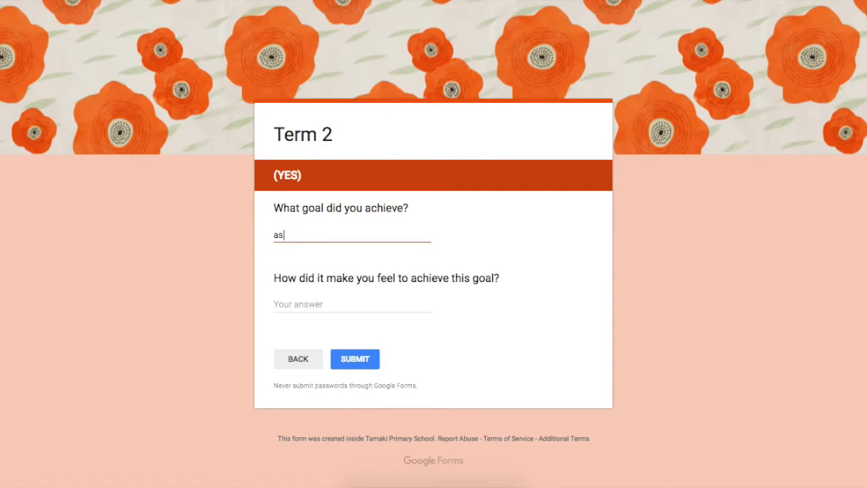
click(330, 302)
text(as)
click(371, 325)
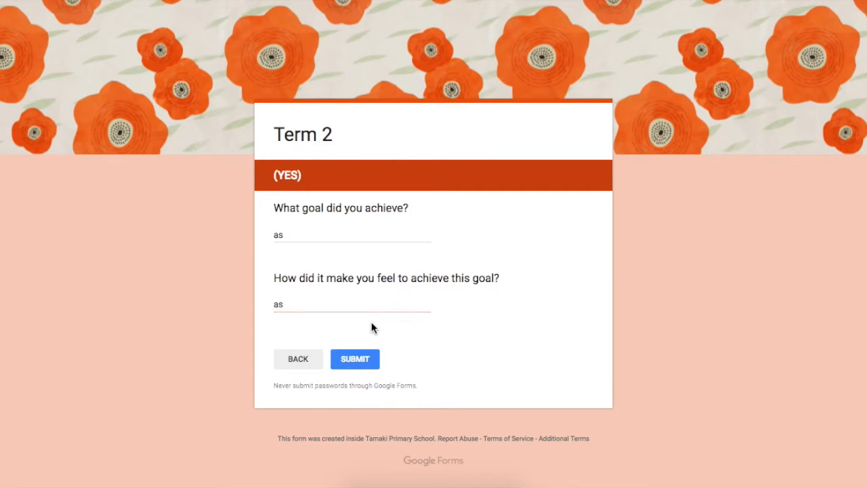
click(364, 367)
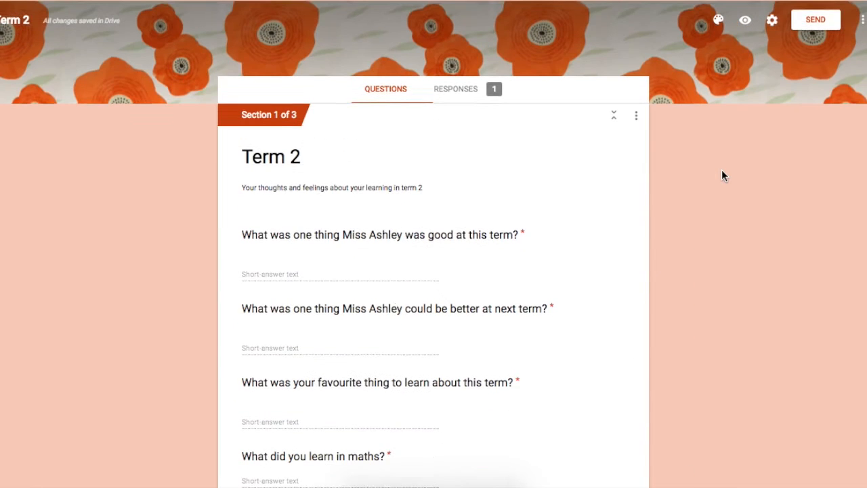
Step: In the form settings, limit to 1 response, allow editing after submit, and turn the Tamaki Primary School users restriction off and back on
click(773, 24)
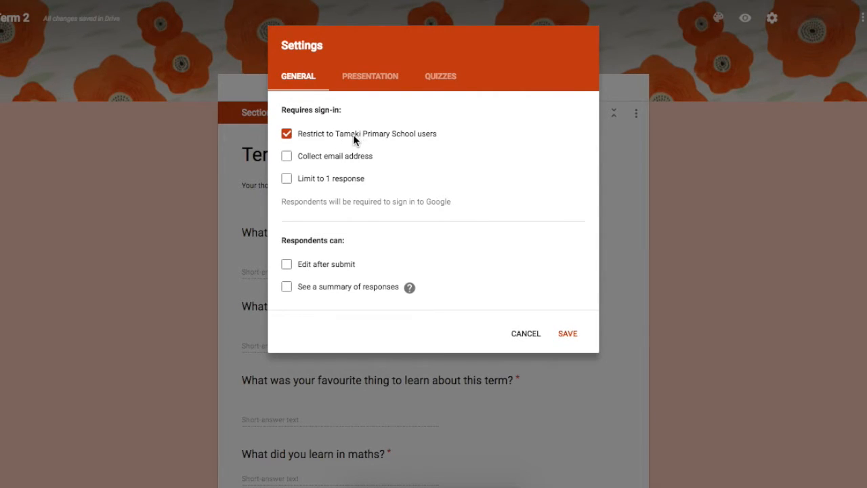
click(287, 135)
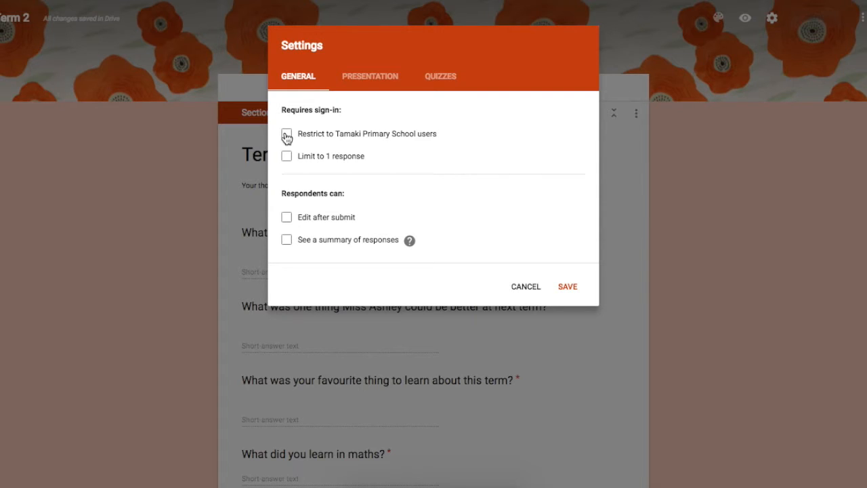
click(287, 157)
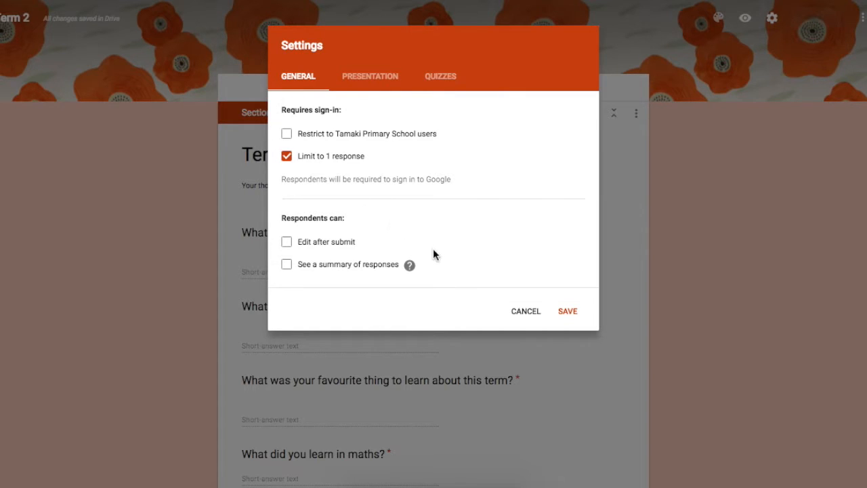
click(286, 244)
click(287, 133)
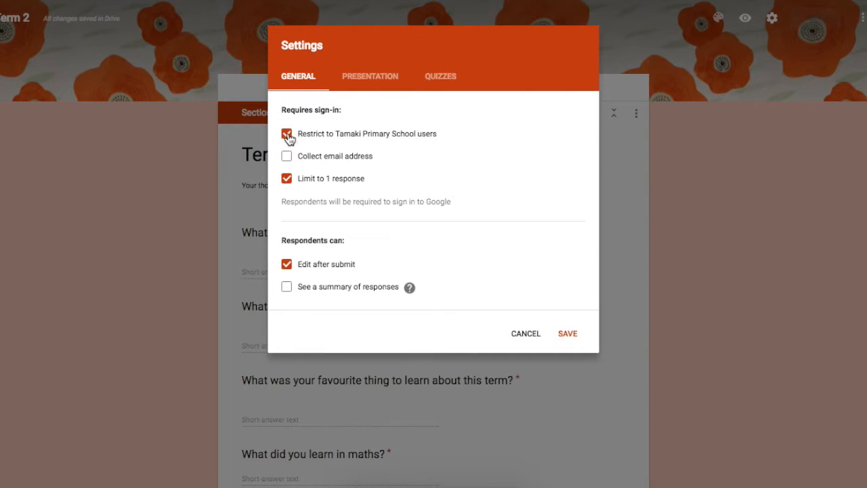
Step: Turn on the progress bar in the form's presentation settings
click(381, 79)
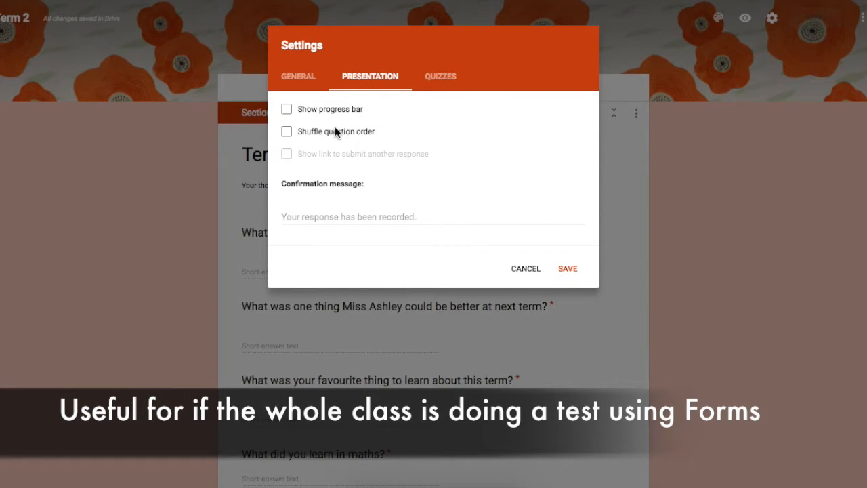
click(287, 111)
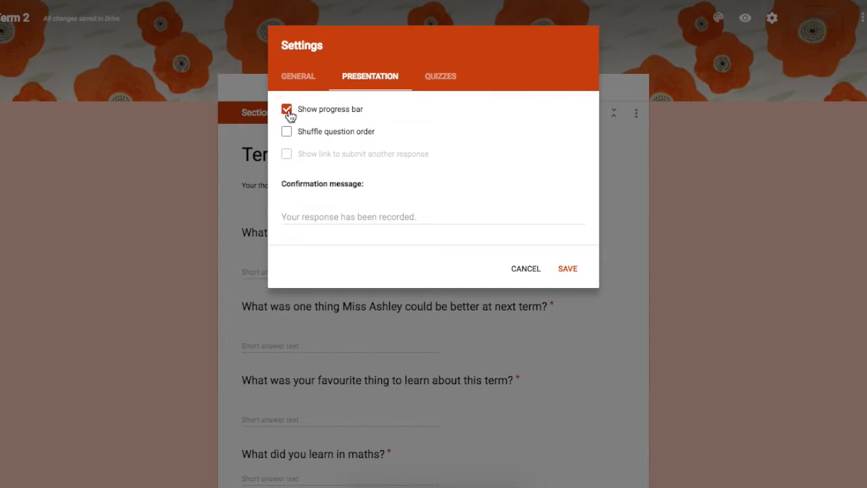
Step: Save the confirmation message "Thank you for your feedback! I will read it this afternoon and think about what exciting things we can next term together!"
click(341, 216)
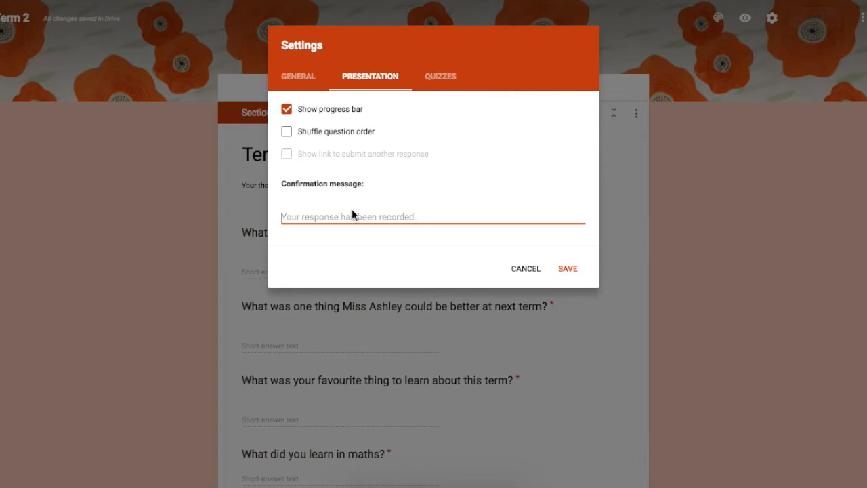
text(Thank you for your fe)
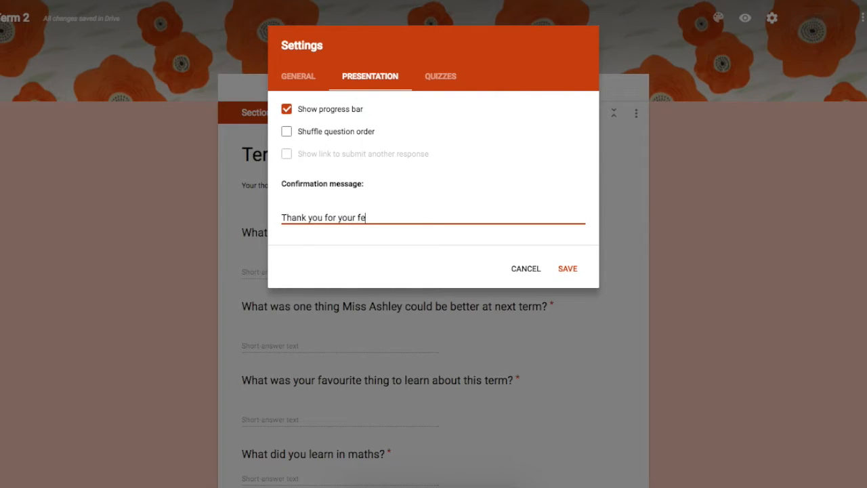
text(edback! I will read it this)
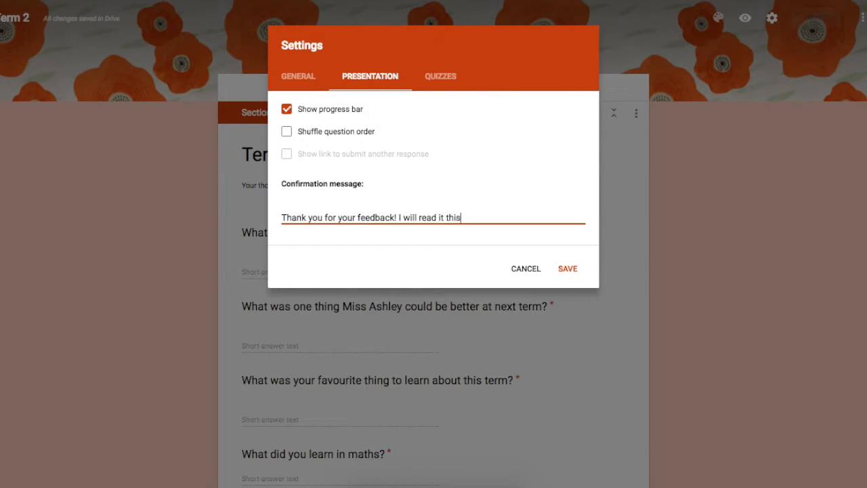
text( afternoon and think about )
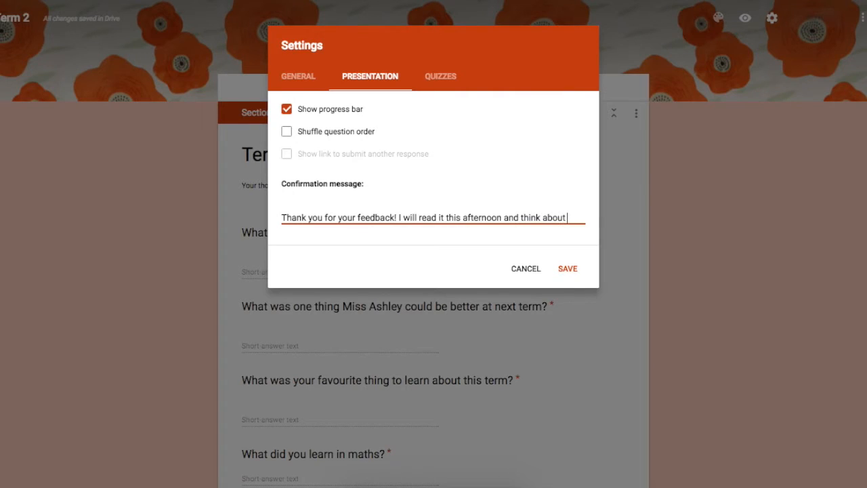
text(what exciting things)
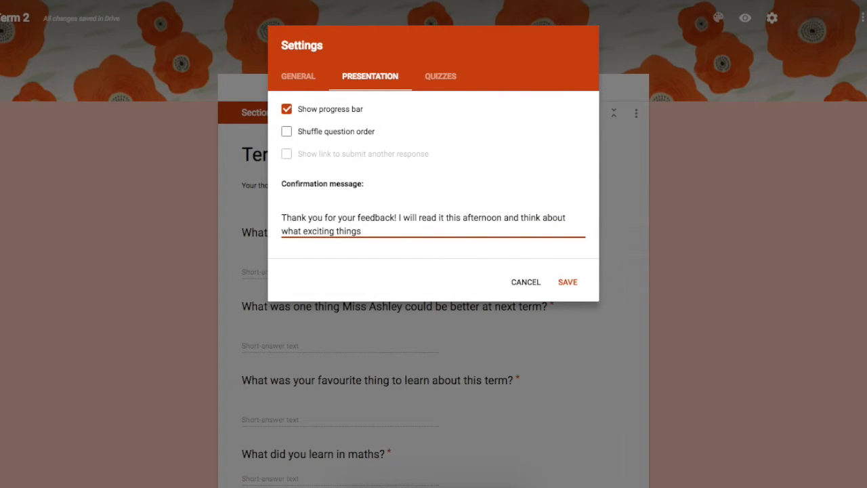
text( we can next term together!)
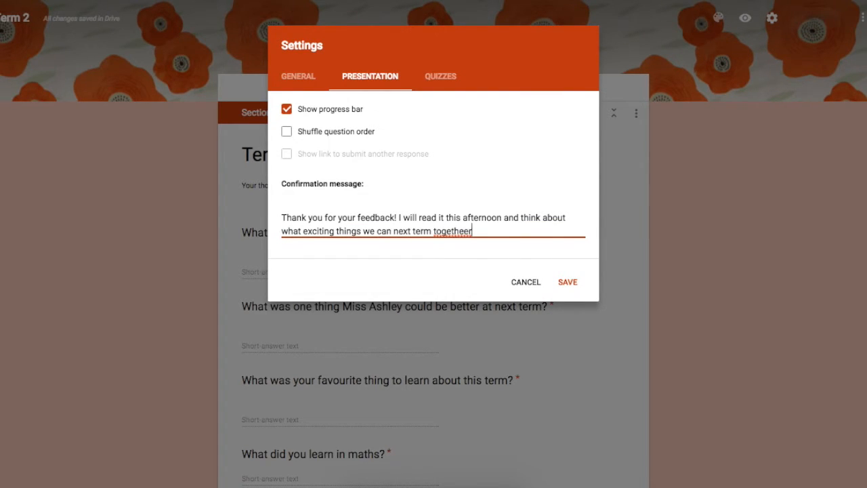
click(566, 284)
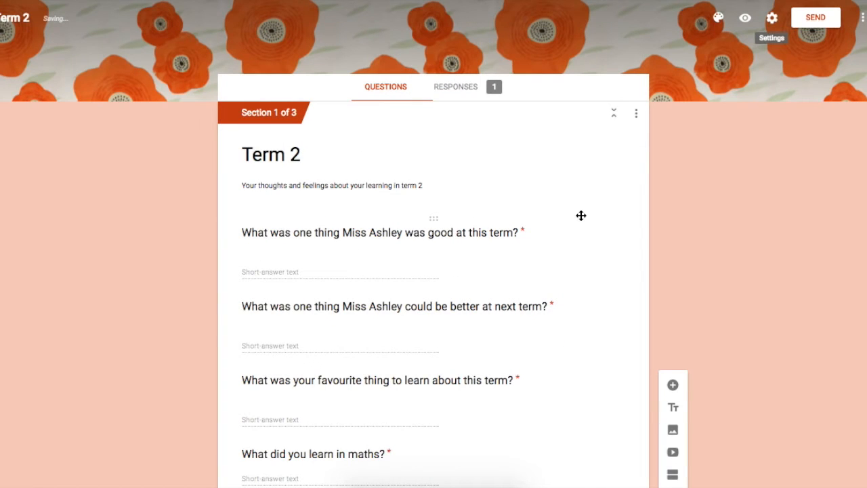
Step: Check who has access to the form in the collaborator sharing settings, and close them
click(637, 118)
click(862, 18)
click(713, 252)
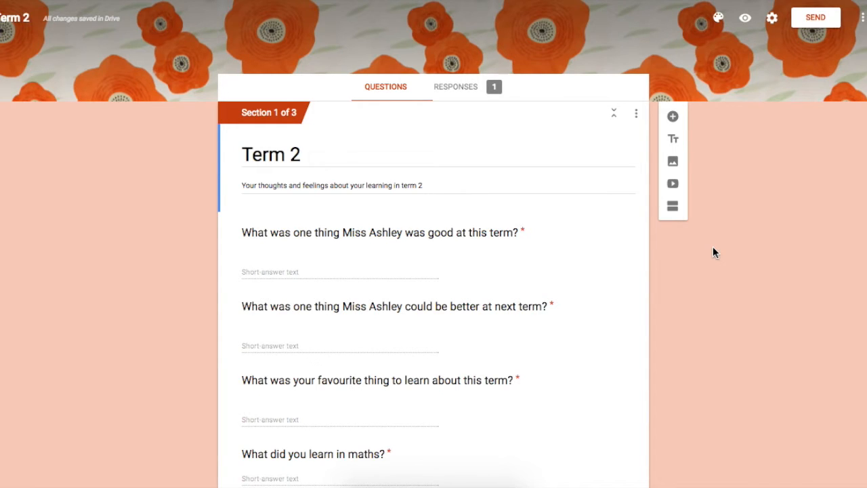
click(862, 17)
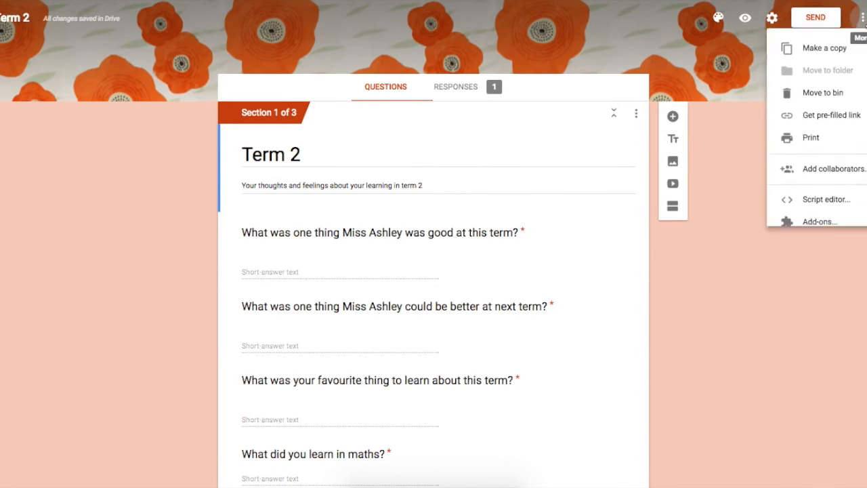
click(838, 174)
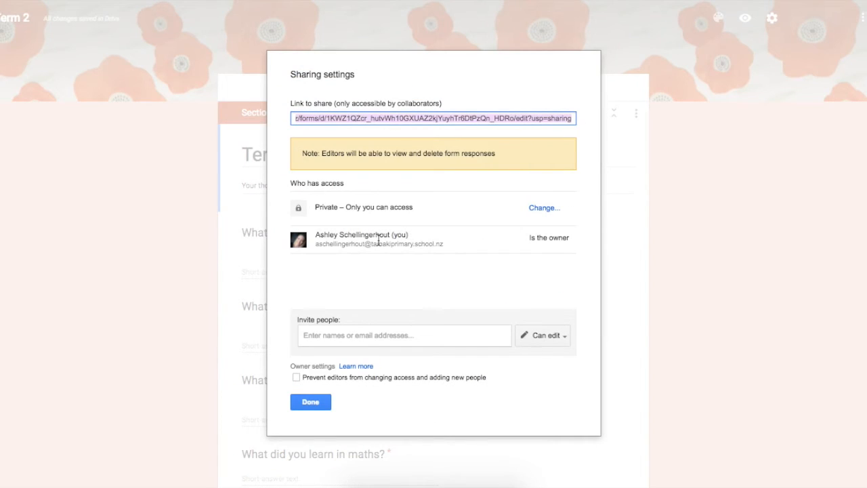
click(324, 401)
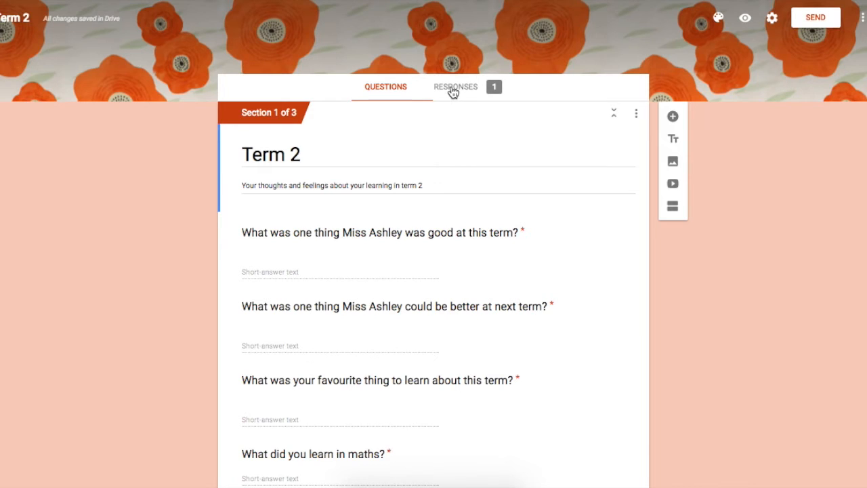
Step: Review the summary of responses to every question, including the goals chart and the (YES) and (NO) sections
click(495, 93)
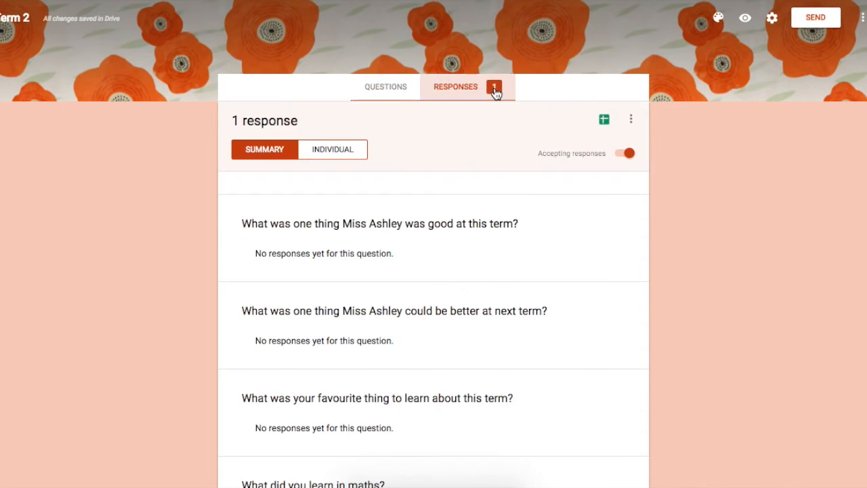
scroll(184, 221, down, 2)
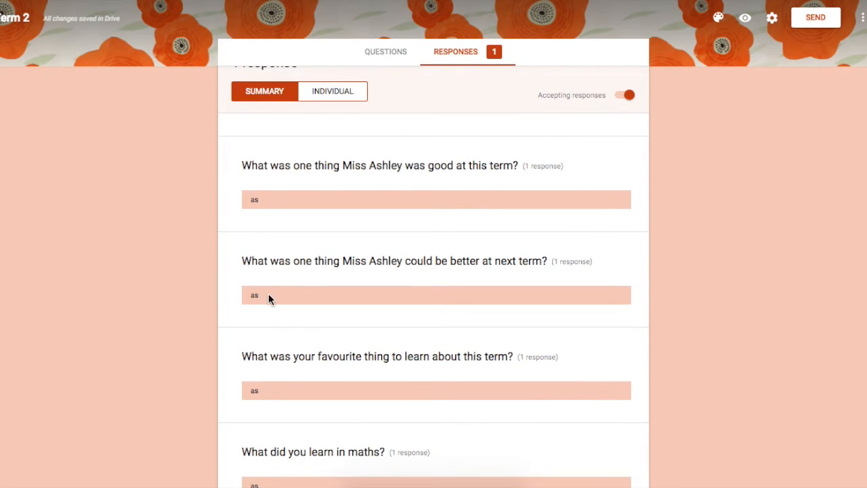
scroll(198, 297, down, 10)
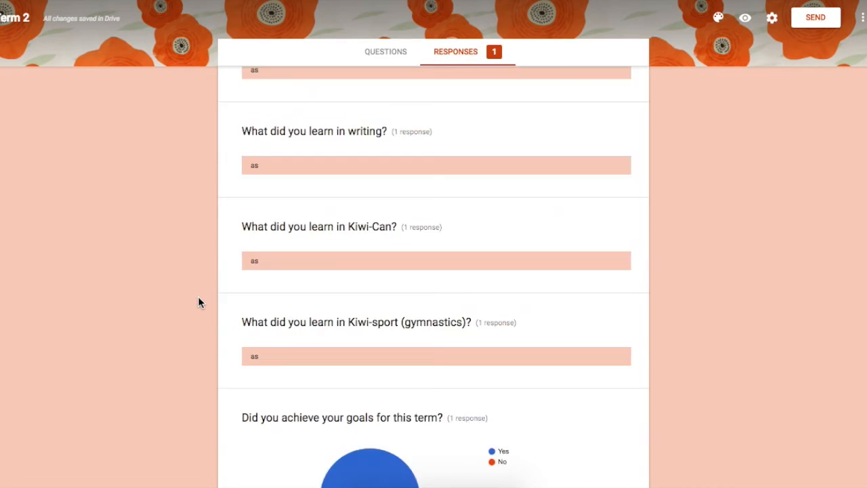
scroll(198, 302, down, 2)
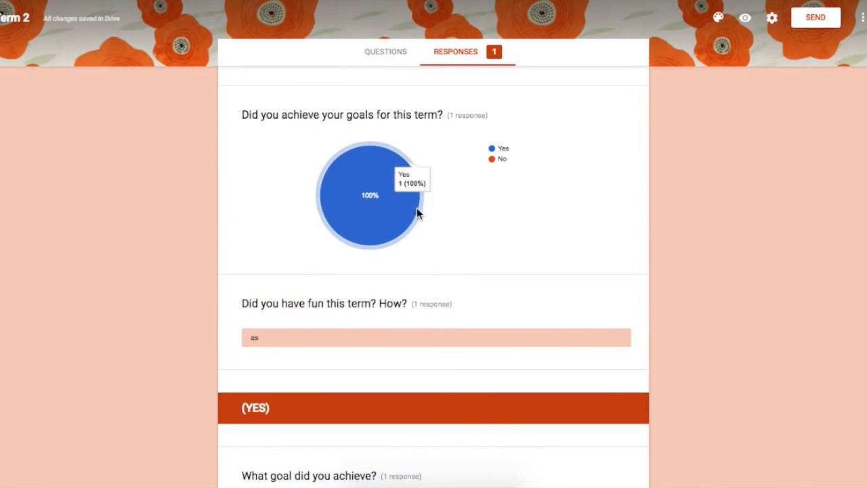
scroll(190, 336, down, 8)
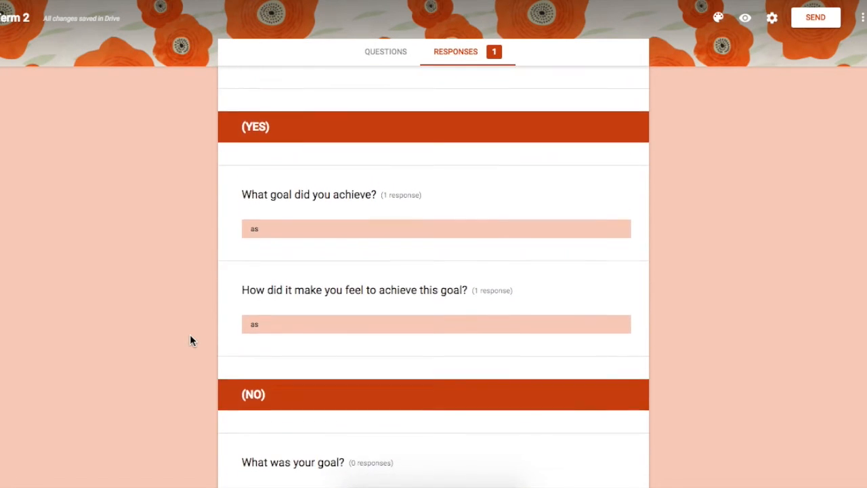
scroll(190, 341, up, 8)
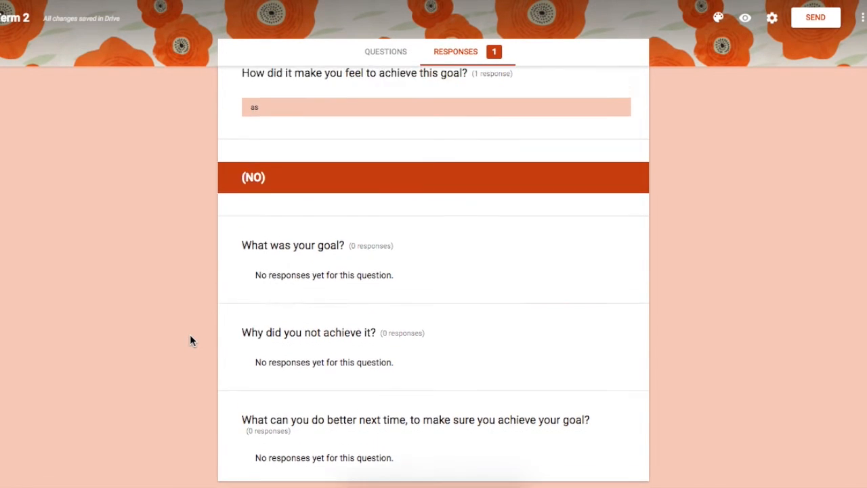
scroll(189, 341, up, 9)
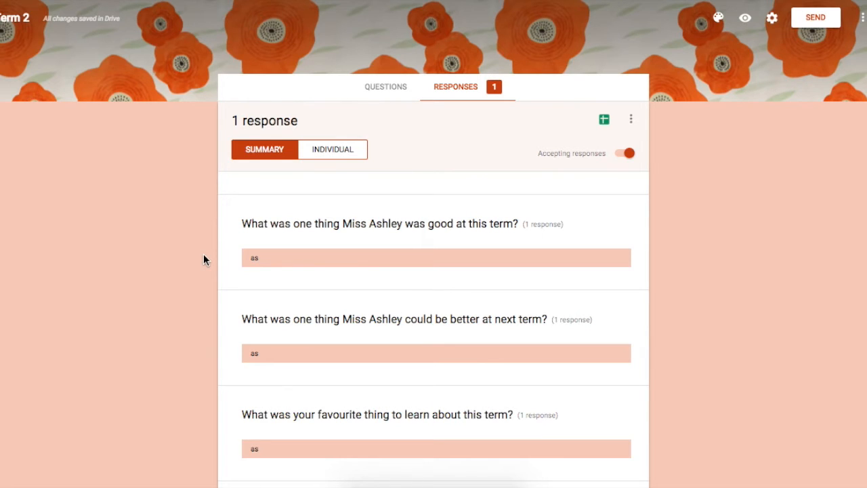
scroll(204, 255, down, 1)
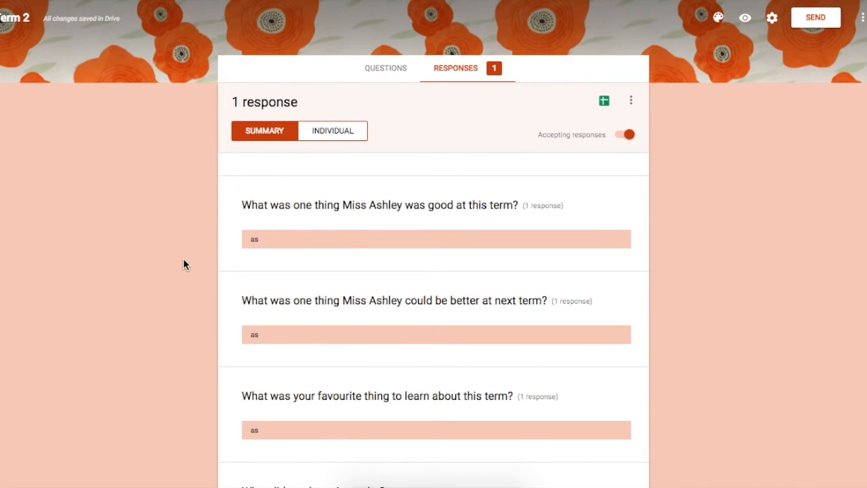
scroll(184, 264, down, 3)
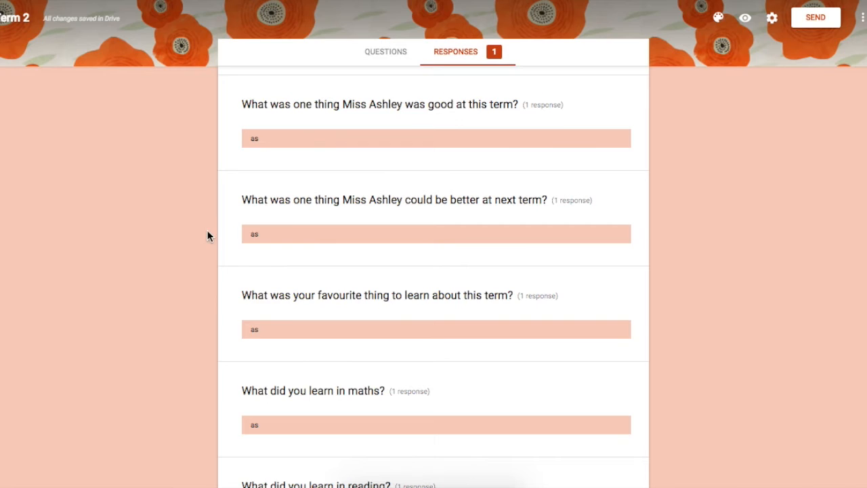
scroll(203, 232, up, 3)
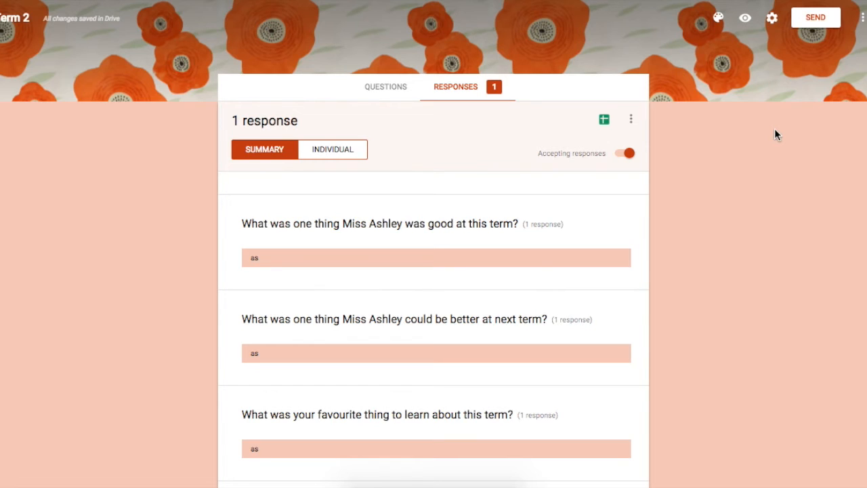
Step: Stop accepting responses, set the message for respondents to "Not time yet! Come back on Monday morning.", and accept responses again
click(622, 155)
scroll(667, 183, down, 1)
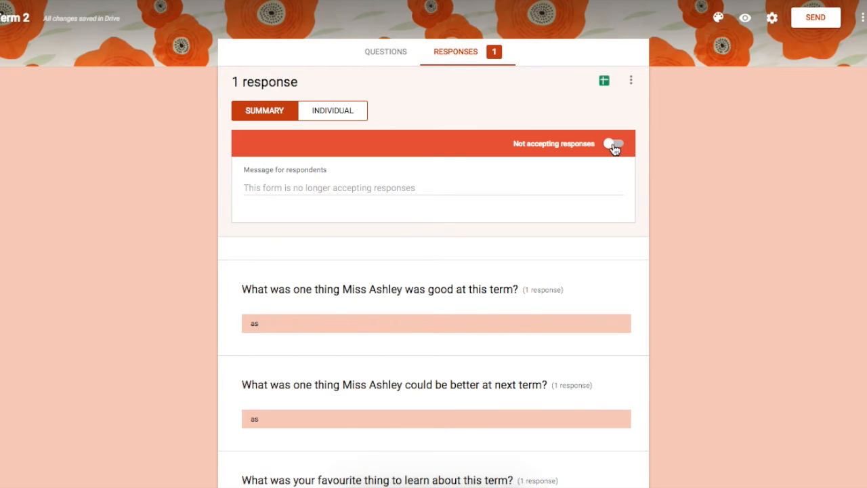
click(534, 186)
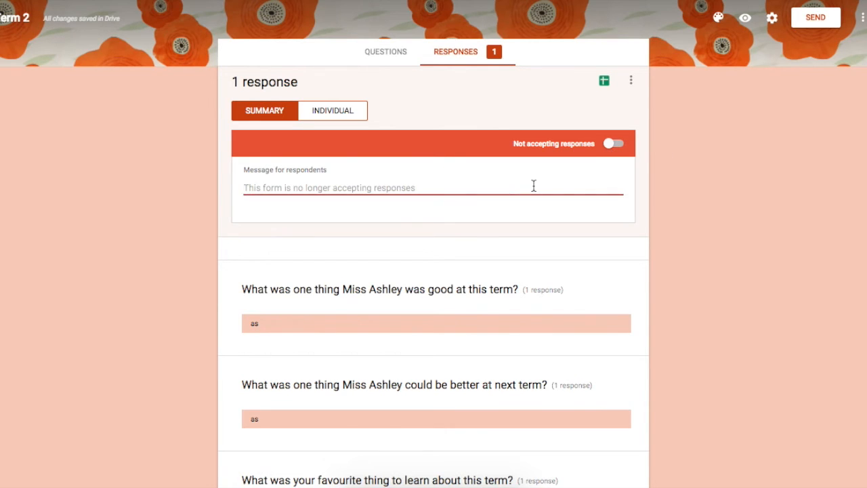
text(Not time yet! Come ba)
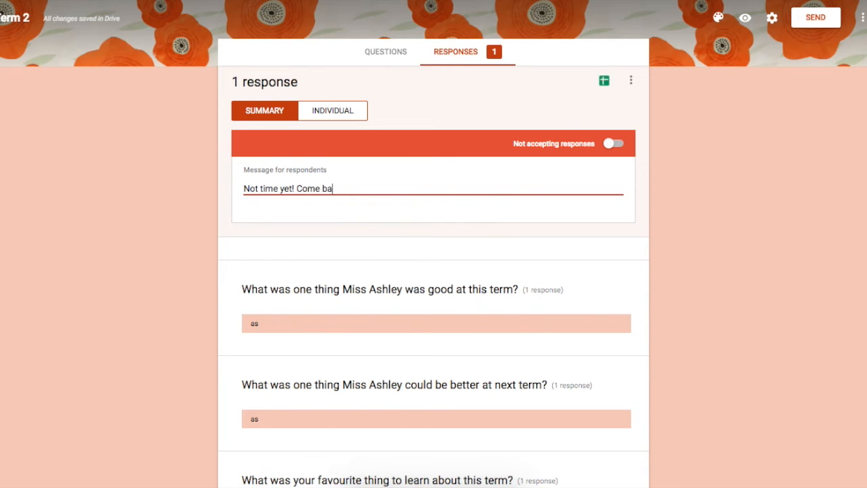
text(ck on Monday morning.)
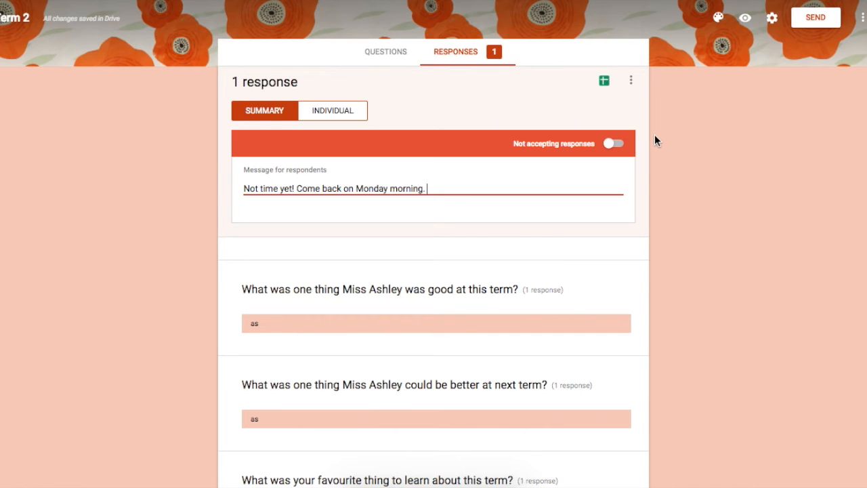
click(617, 143)
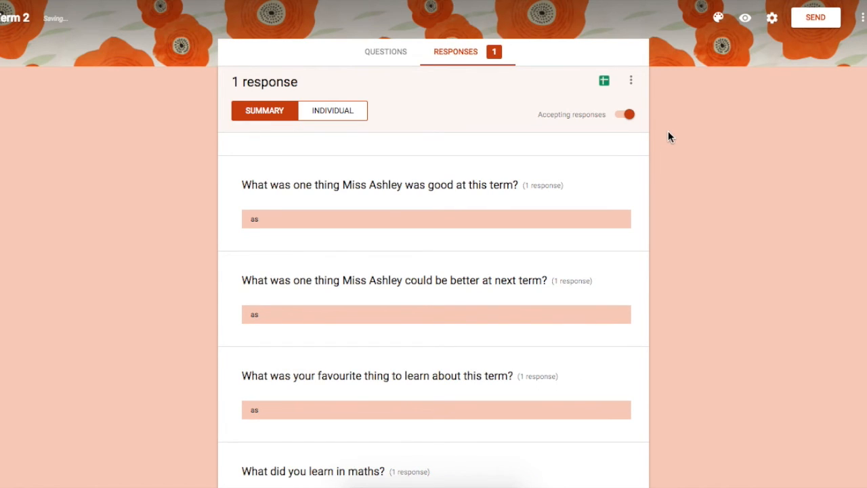
Step: Examine the email, link and embed HTML options for sending the form
click(801, 25)
click(441, 170)
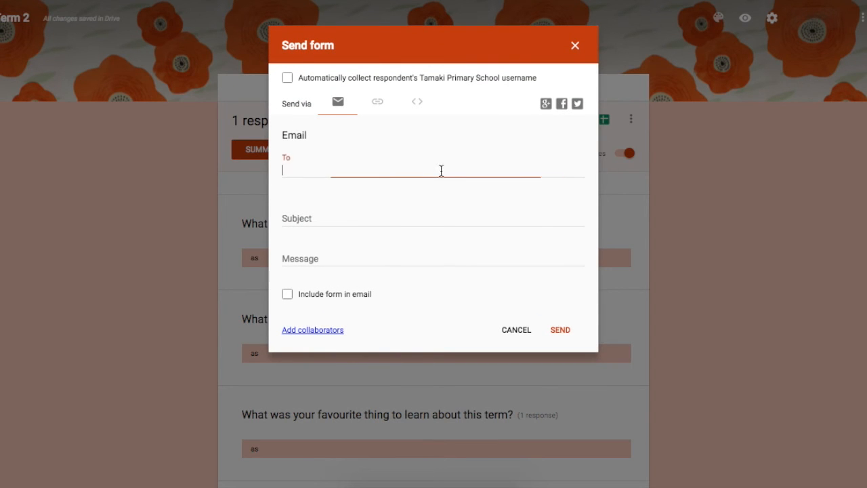
click(378, 103)
click(372, 156)
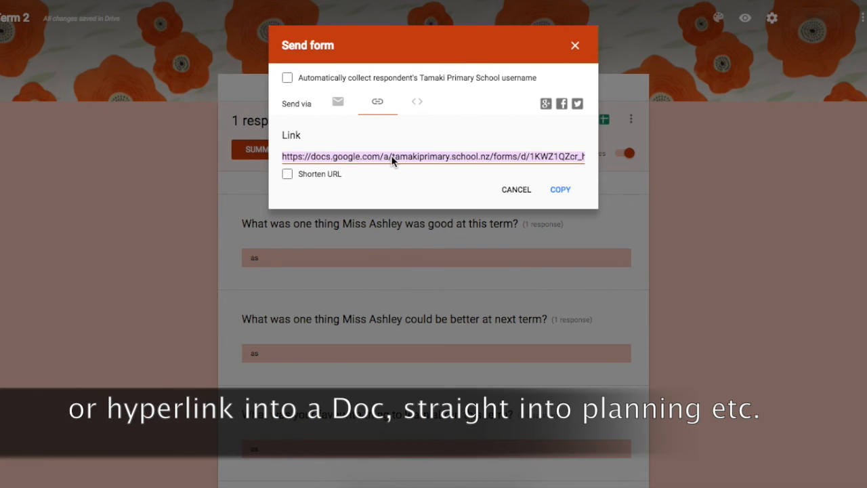
click(418, 103)
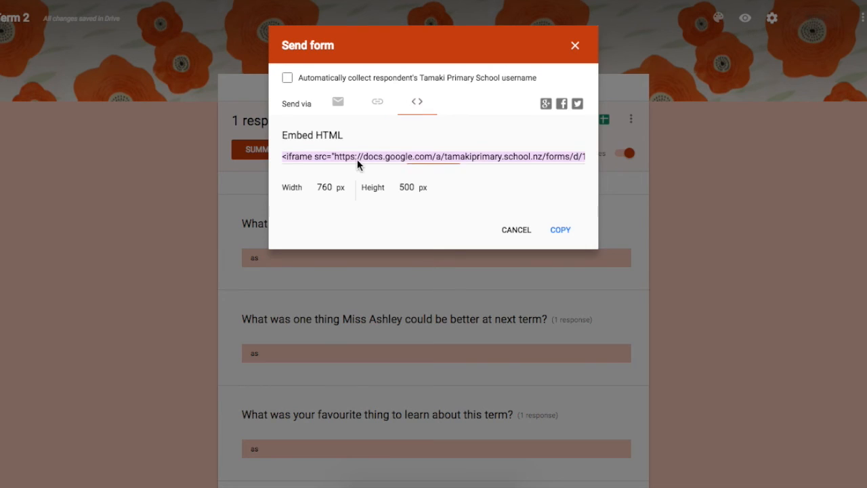
click(400, 135)
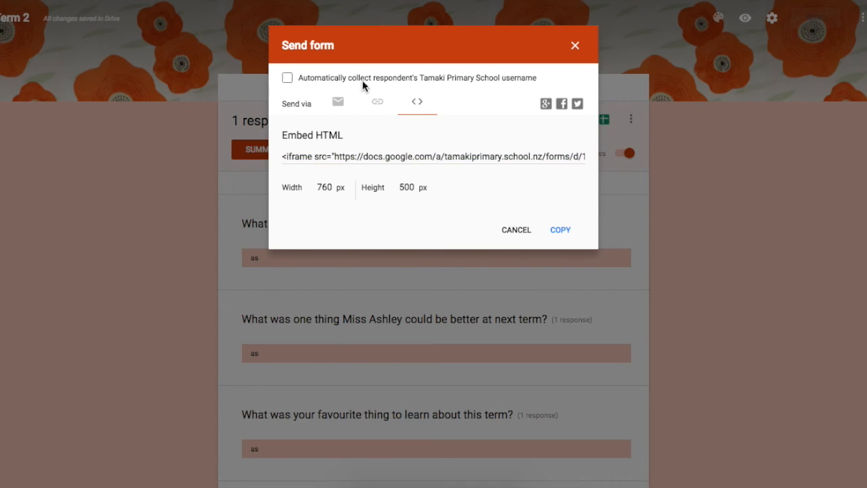
Step: Automatically collect respondents' Tamaki Primary School usernames and address the form's email to the Room 6 class e-mail address
click(286, 80)
click(338, 104)
click(343, 167)
text(room6)
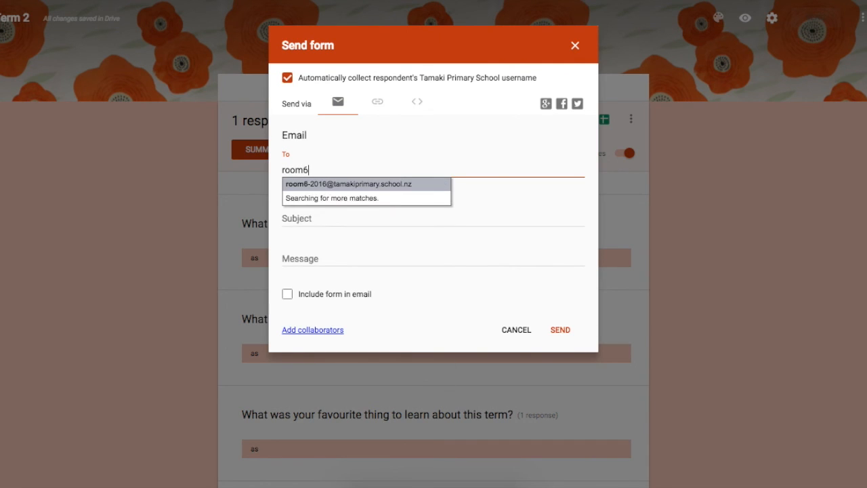
key(Return)
Step: Set the email's subject to "End of term survey!"
click(324, 220)
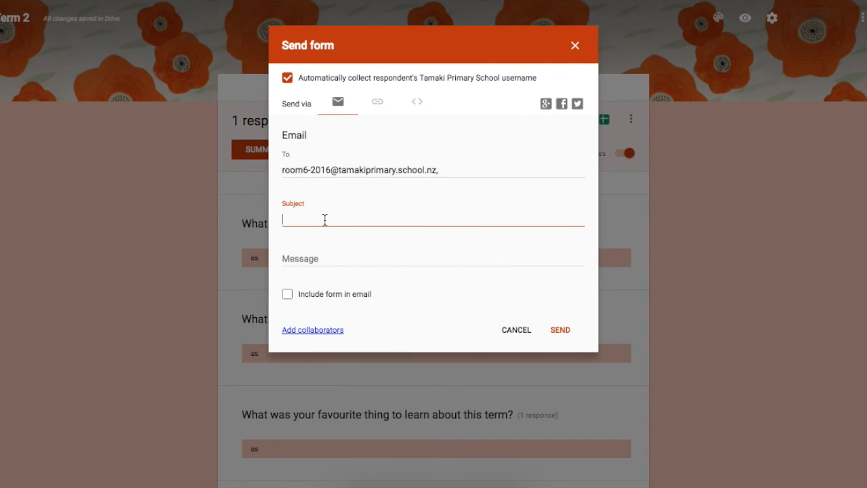
text(End of term survey!)
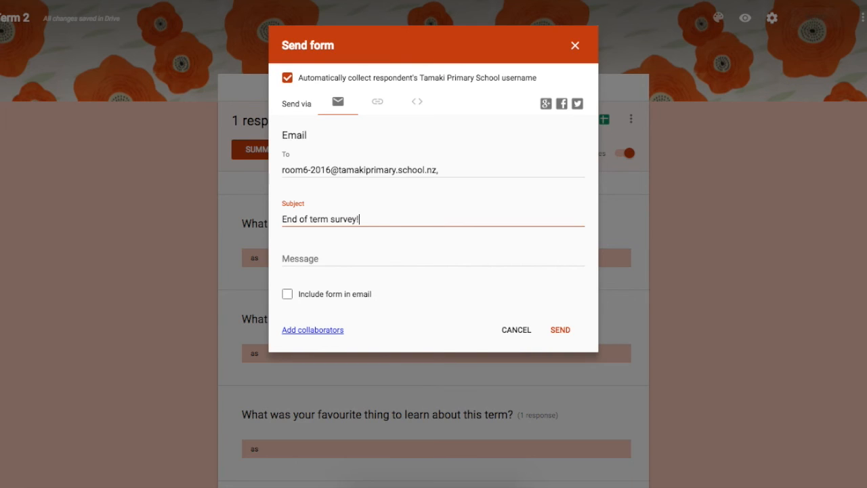